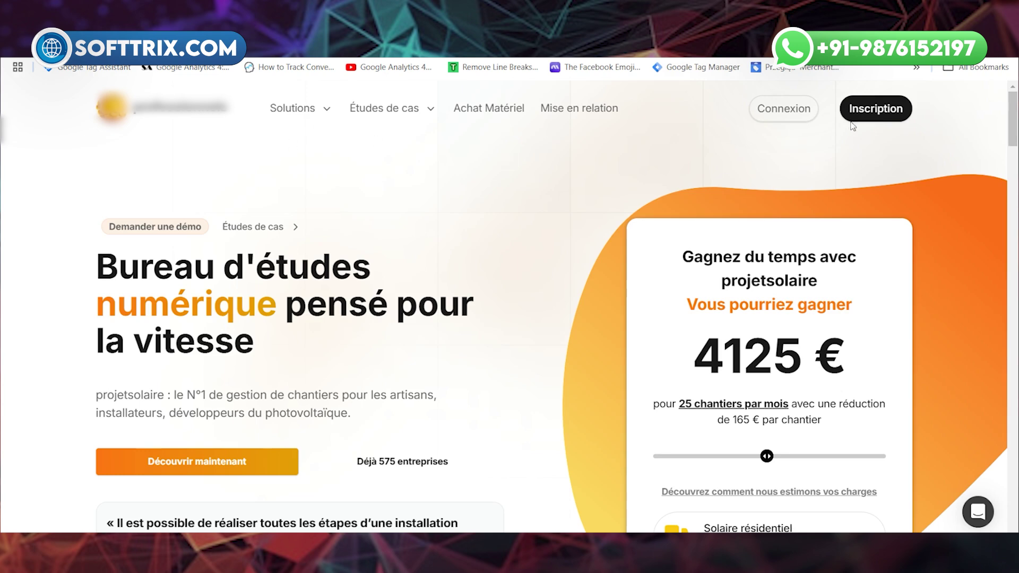
Open the website's registration form and examine its fields down to the Confirmer button
left_click(870, 113)
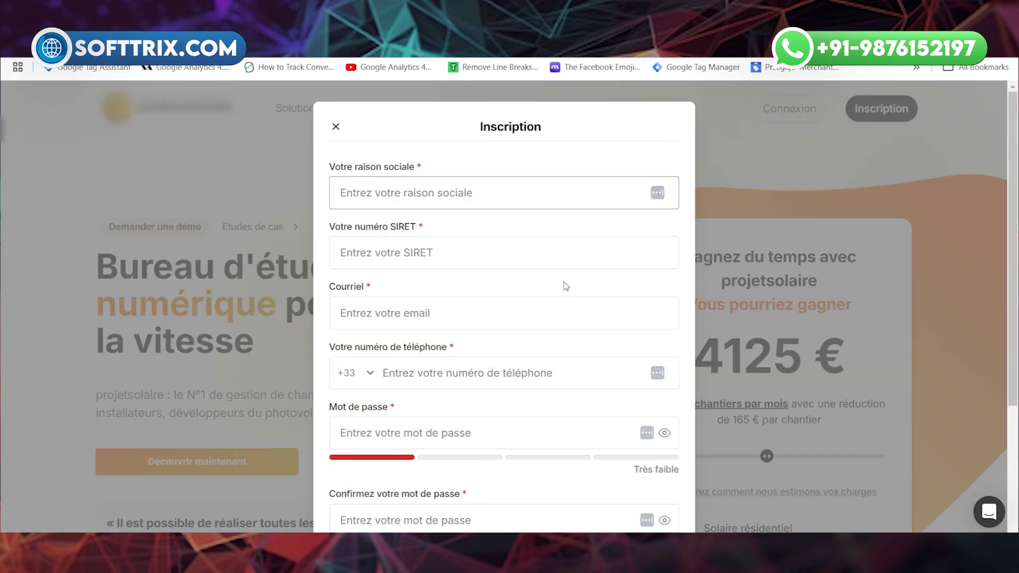
scroll(563, 284, "down", 3)
scroll(563, 281, "up", 2)
scroll(562, 280, "down", 2)
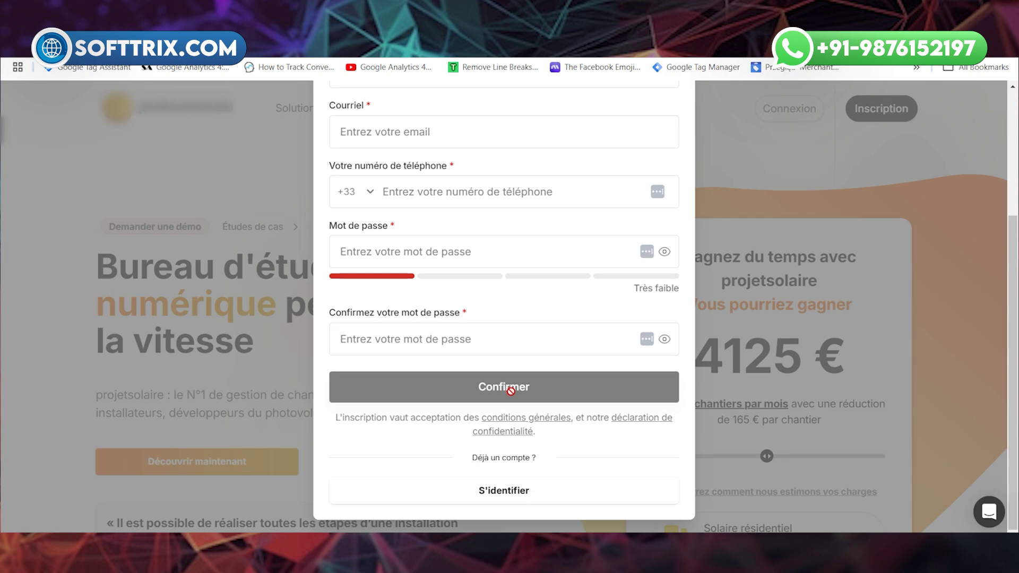
left_click(588, 524)
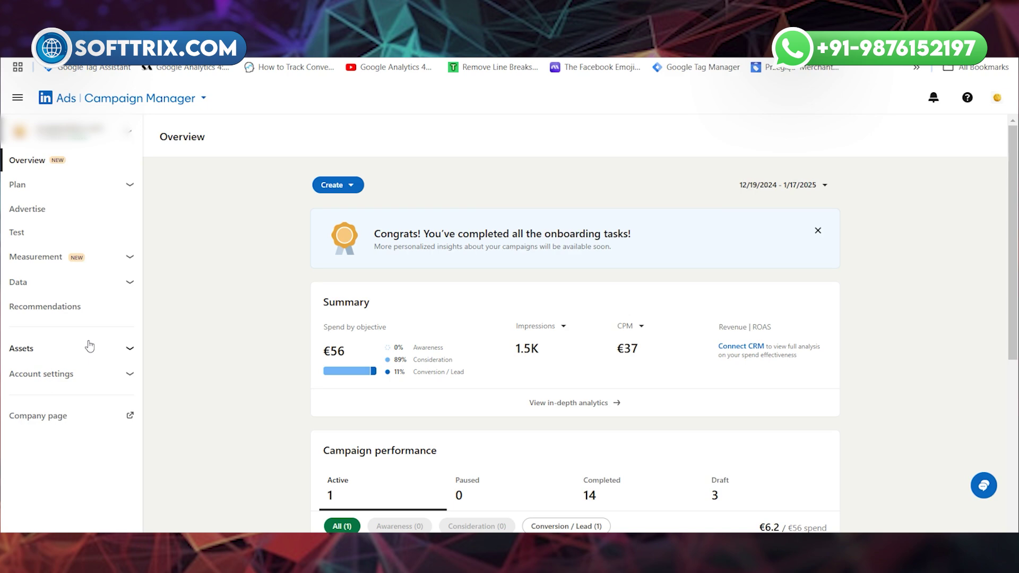
Open conversion tracking in LinkedIn Campaign Manager and start creating an Insight Tag conversion
left_click(818, 230)
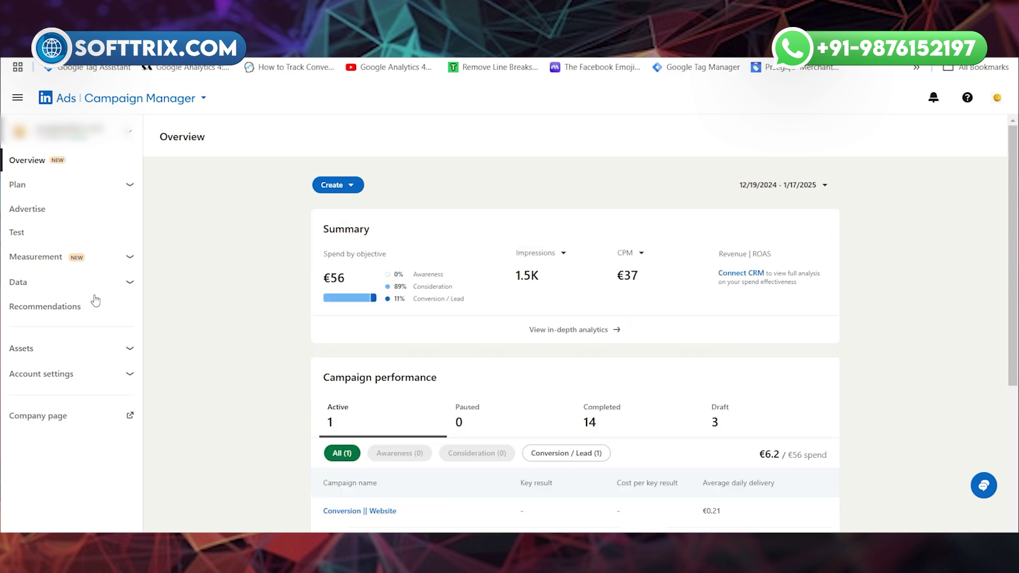
left_click(124, 262)
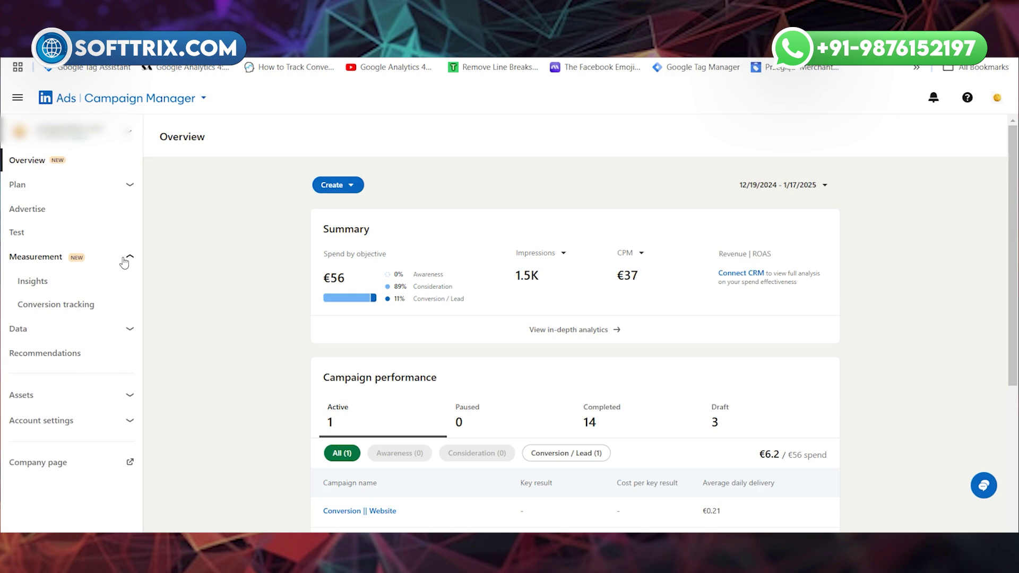
left_click(60, 305)
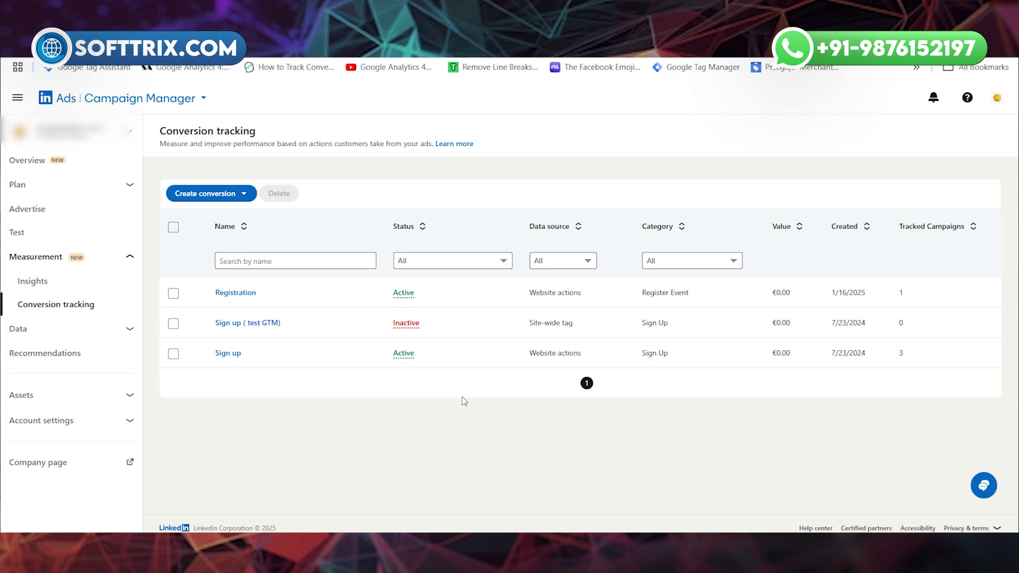
left_click(242, 197)
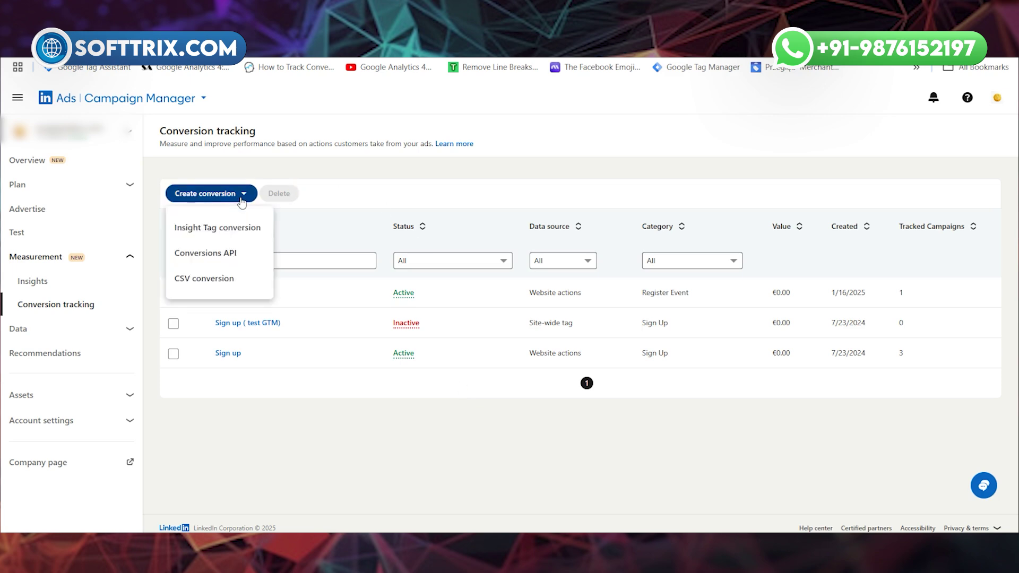
left_click(230, 234)
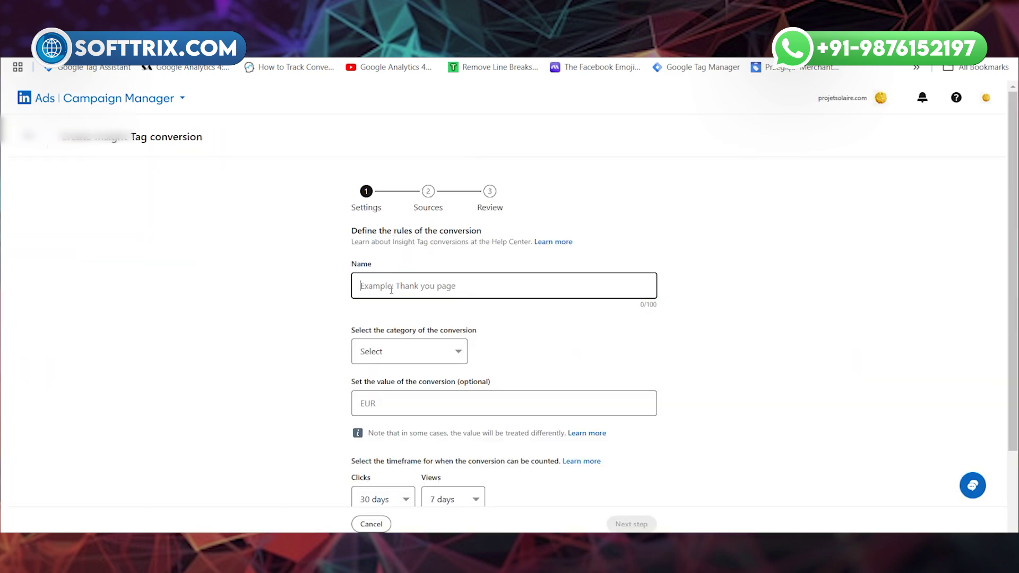
Enter "Rigester" as the name of the new conversion
type("Regiter")
left_click_drag(370, 287, 395, 287)
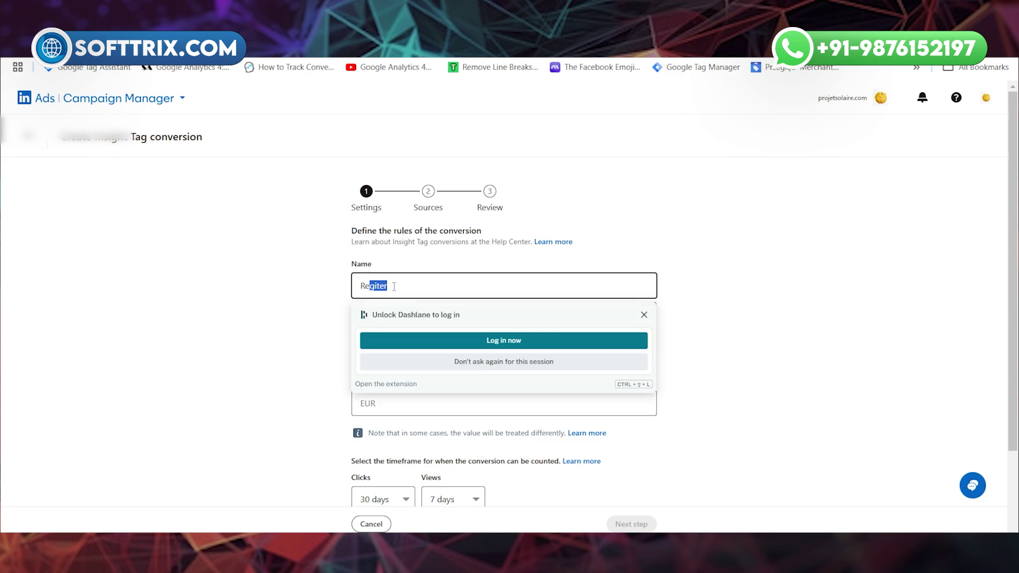
key("BackSpace")
key("BackSpace")
type("igester")
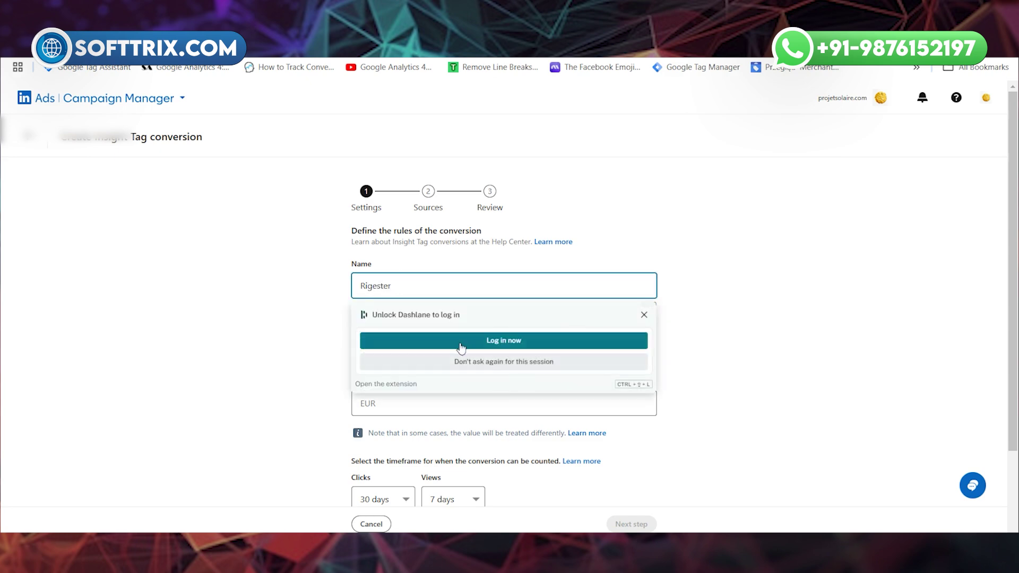
left_click(372, 287)
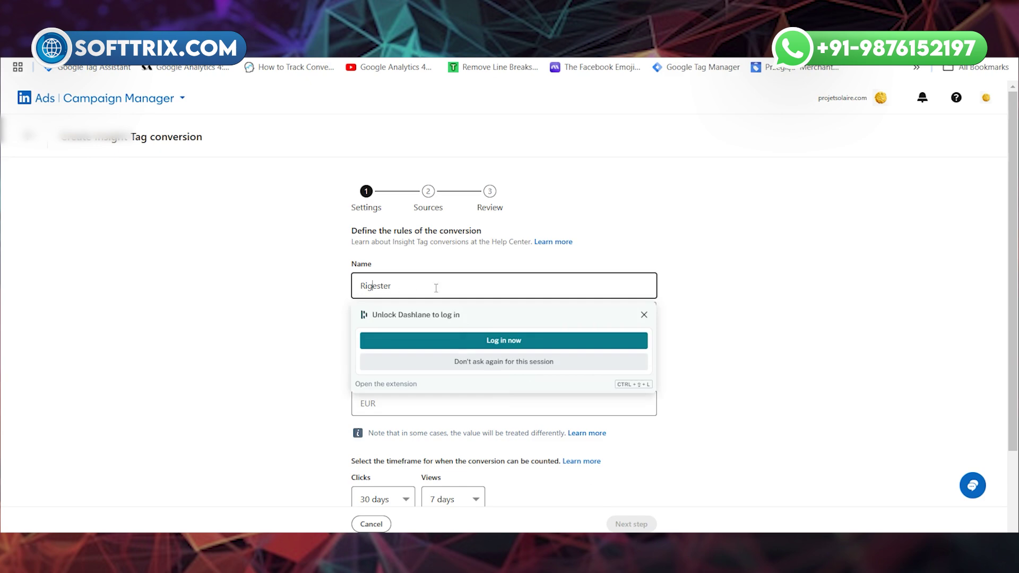
left_click(728, 339)
Set the category of the conversion to Register Event
scroll(583, 329, "down", 1)
left_click(453, 292)
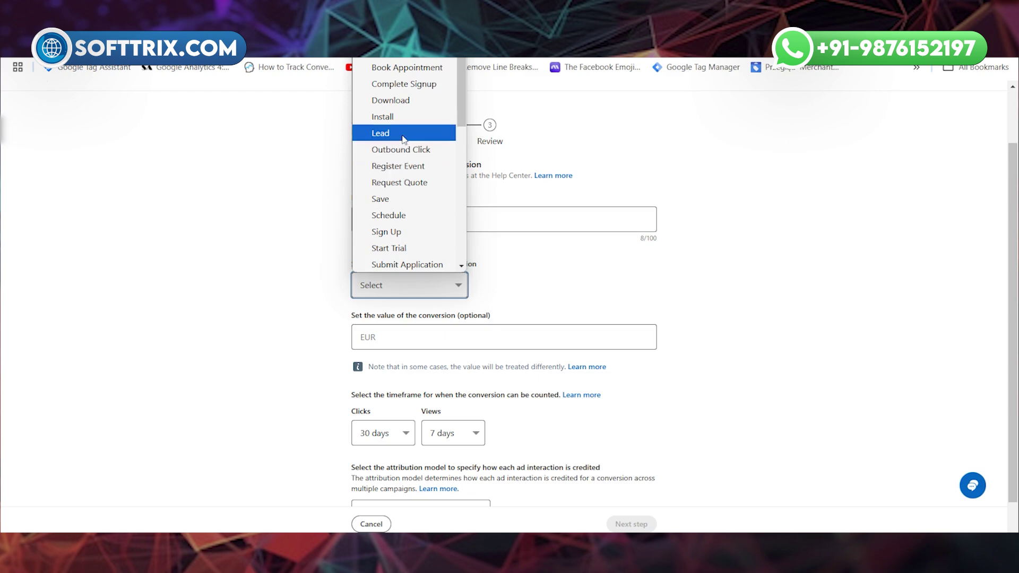
scroll(404, 139, "down", 5)
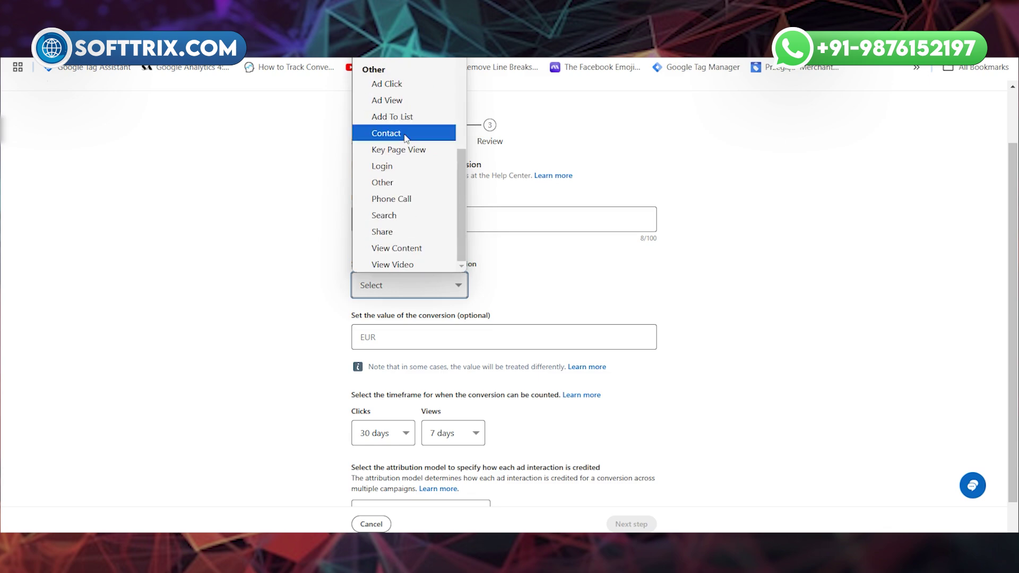
scroll(406, 139, "up", 5)
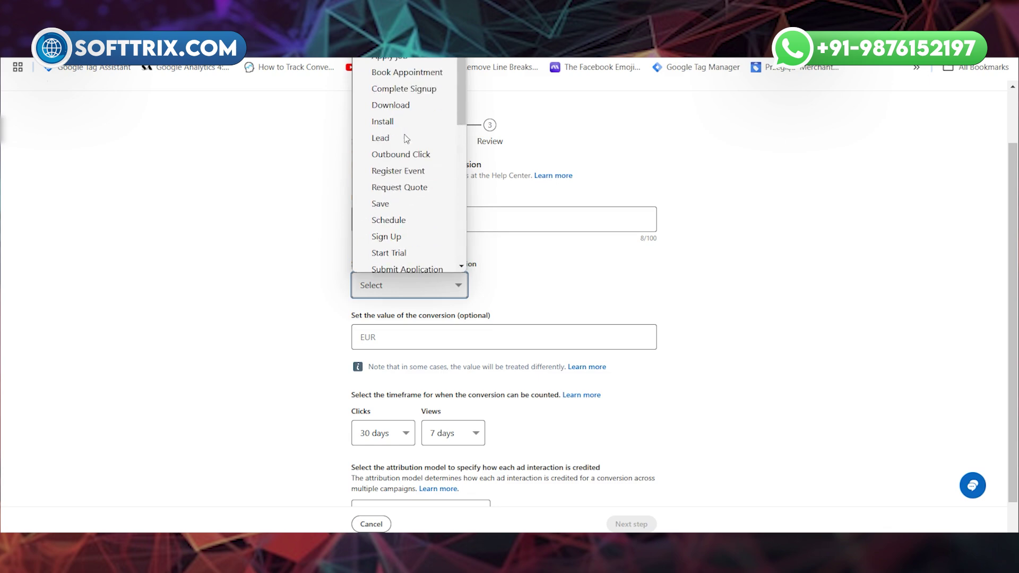
left_click(393, 172)
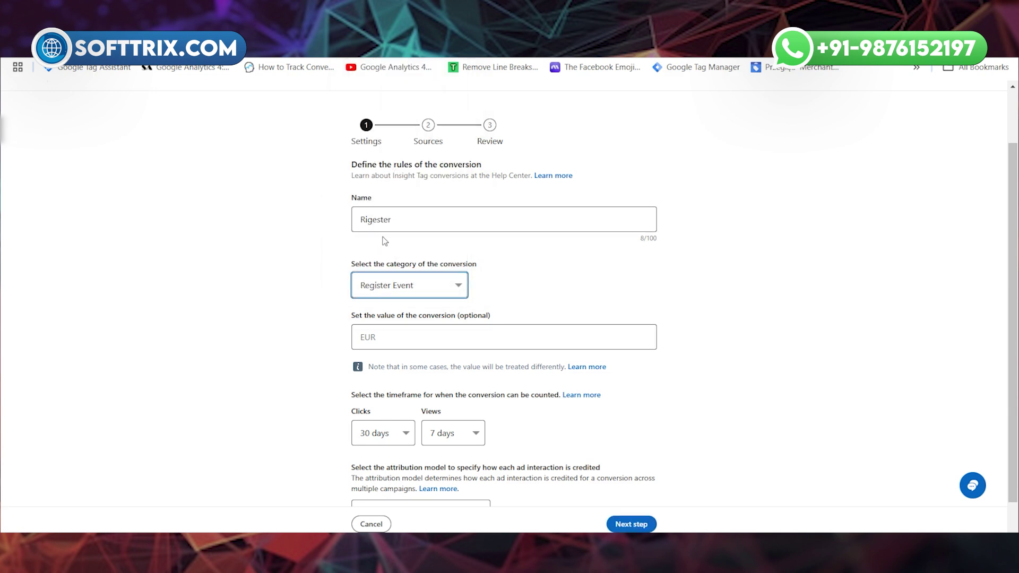
Correct the spelling of the conversion's name to "Register"
left_click(400, 221)
left_click_drag(400, 221, 369, 220)
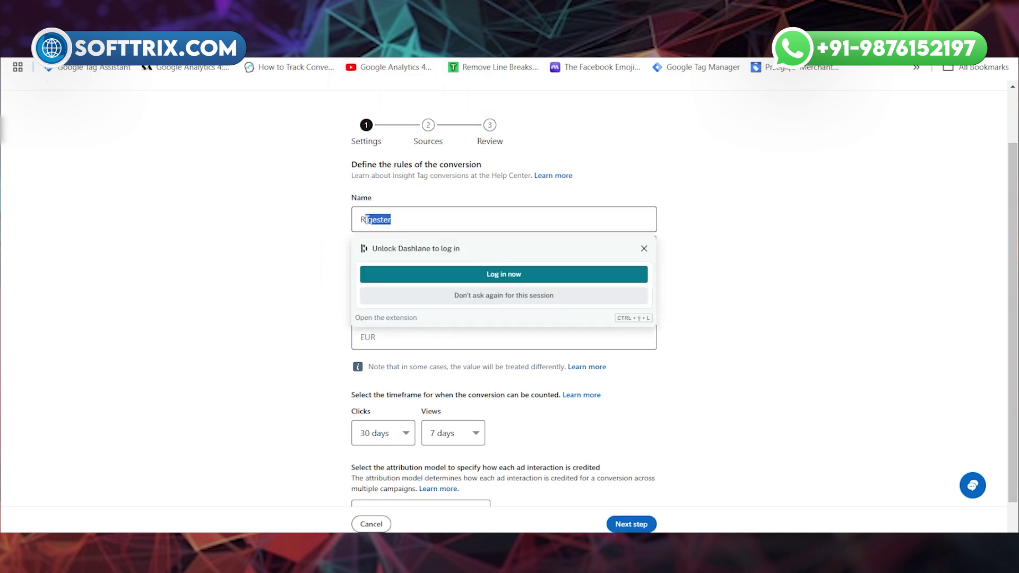
key("BackSpace")
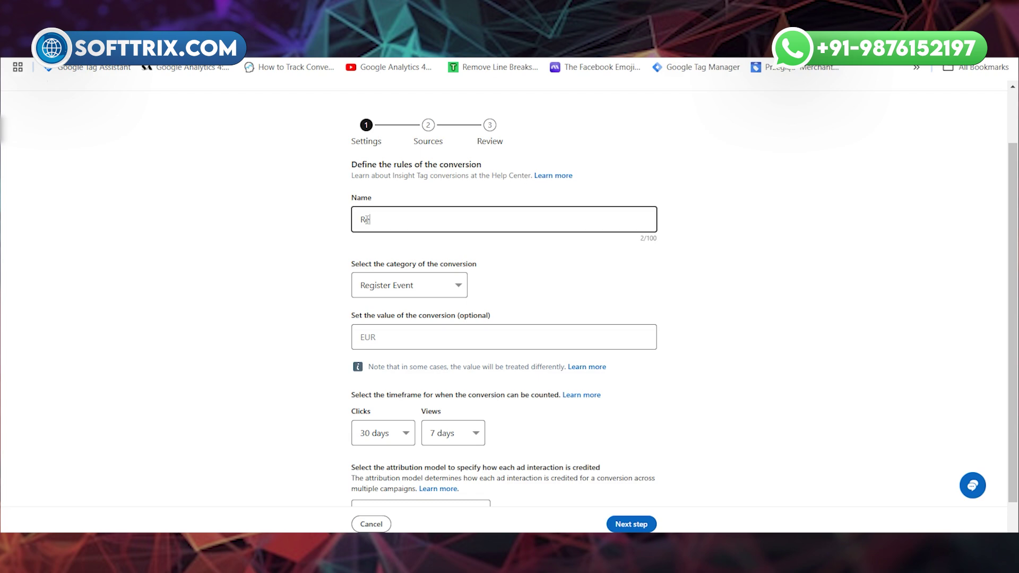
key("BackSpace")
type("egister")
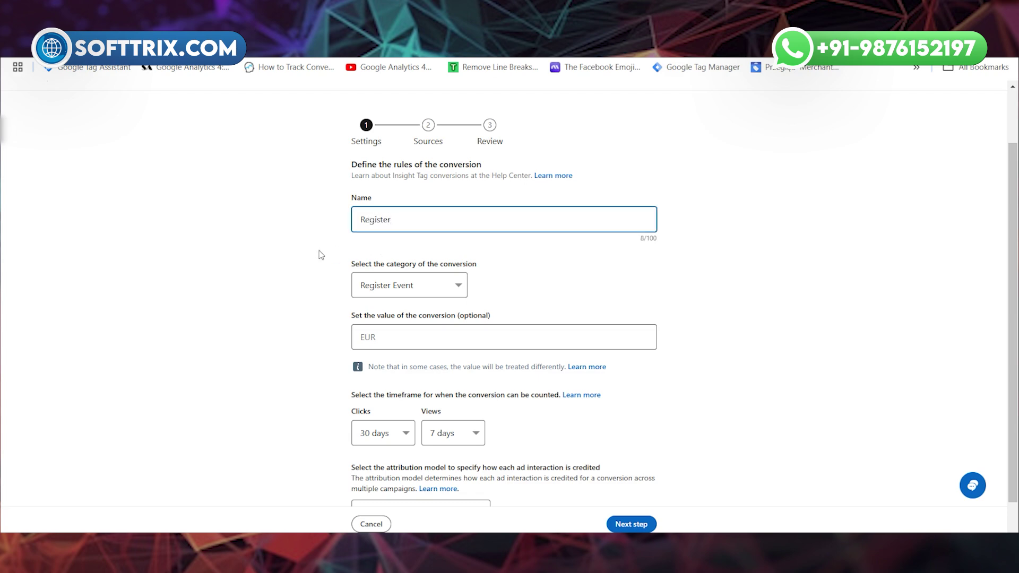
left_click(498, 277)
Set the views timeframe for counting the conversion to 90 days
scroll(499, 270, "down", 1)
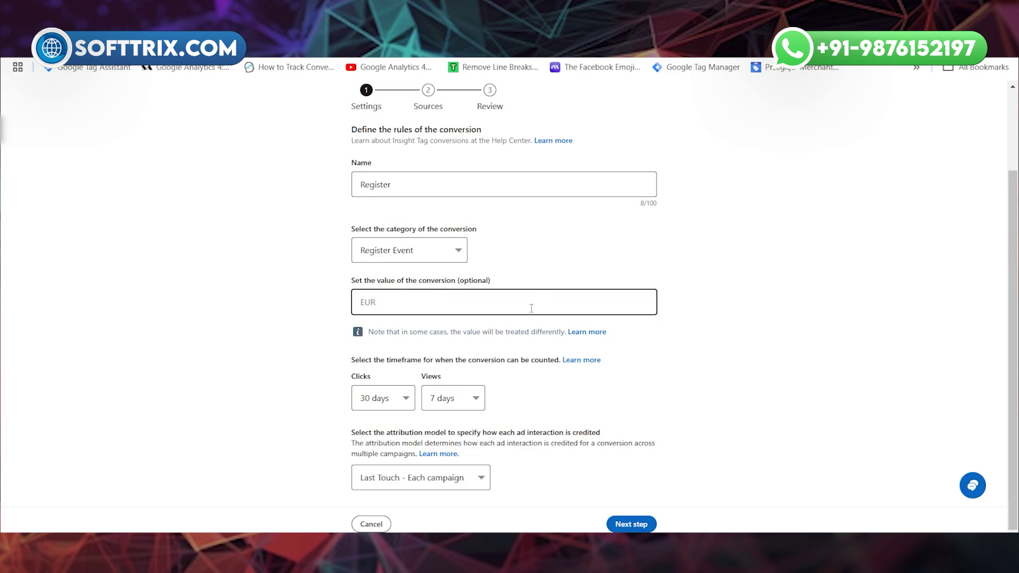
left_click(453, 397)
left_click(455, 396)
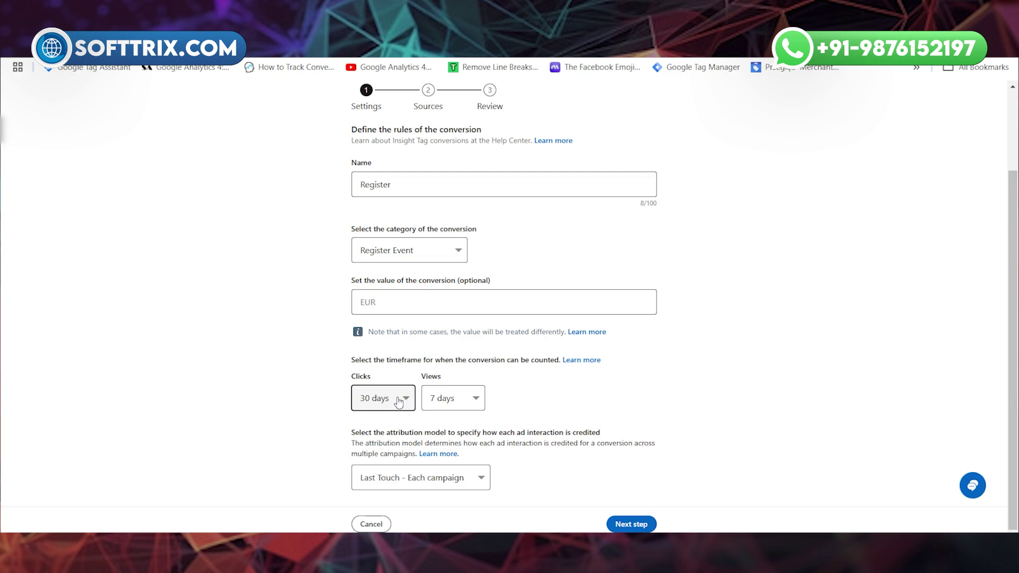
left_click(446, 398)
left_click(445, 433)
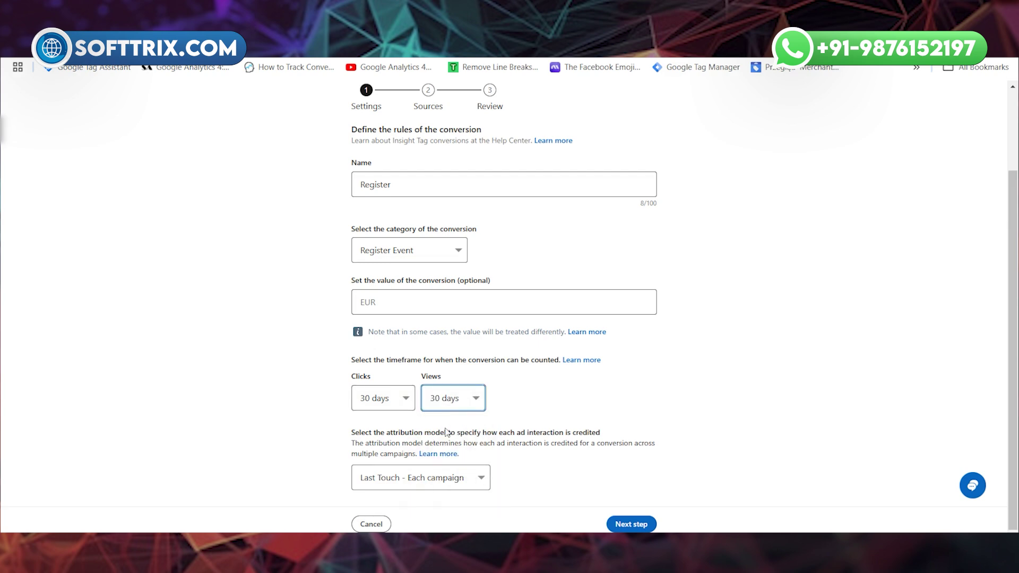
left_click(451, 398)
left_click(447, 416)
Set the attribution model to Last Touch - Last campaign and continue to the Sources stage
left_click(475, 491)
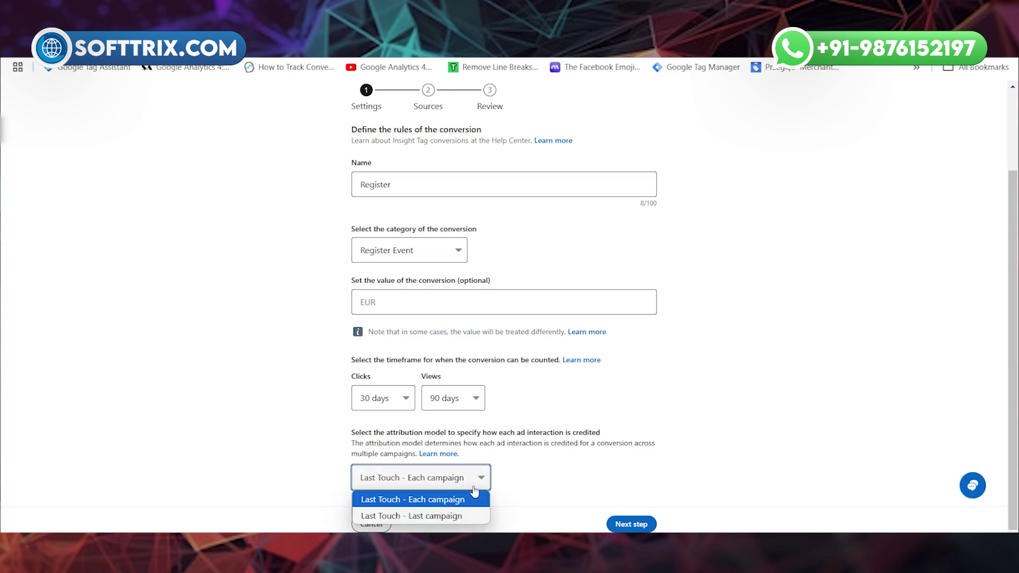
left_click(417, 516)
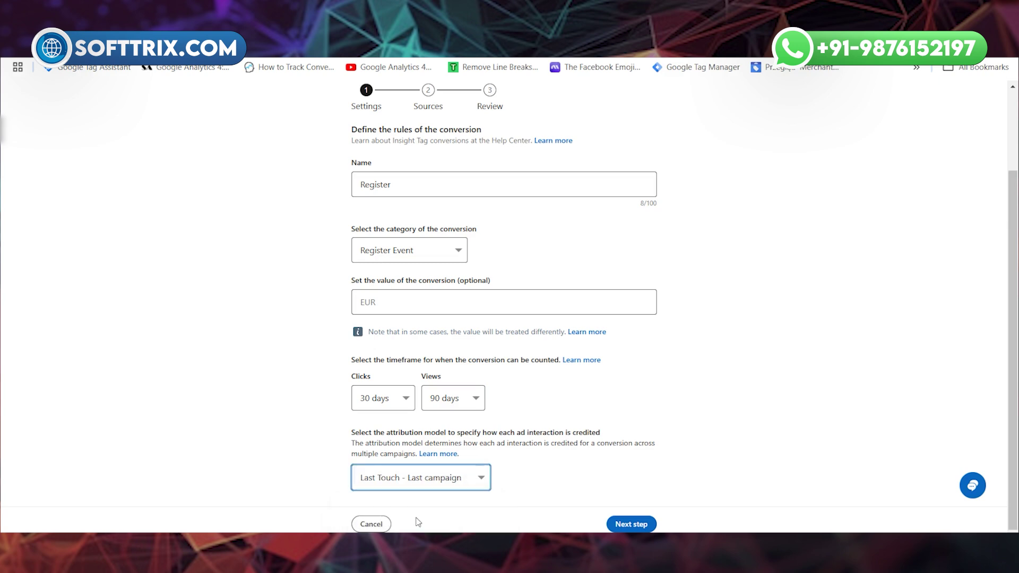
left_click(456, 483)
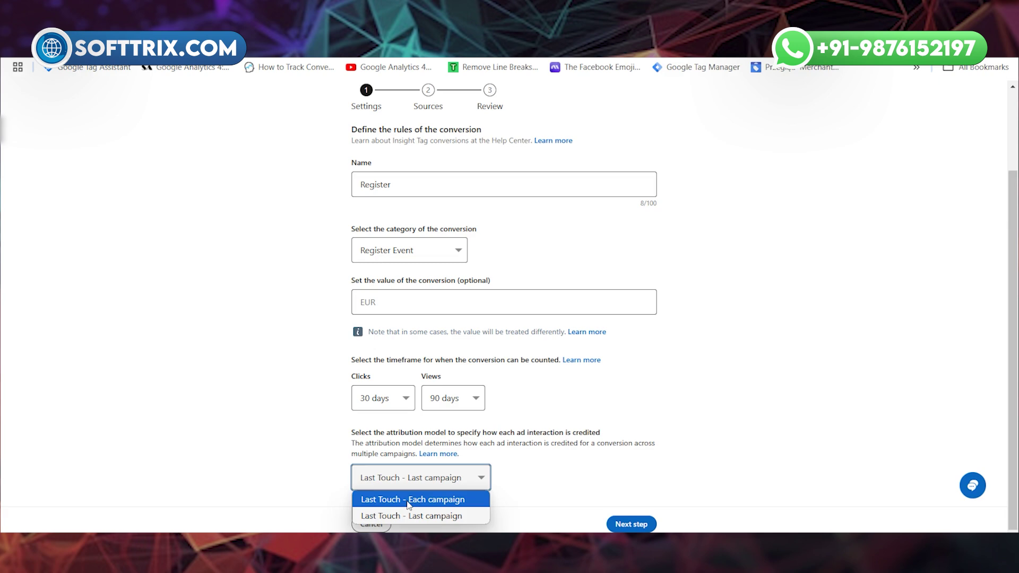
left_click(422, 516)
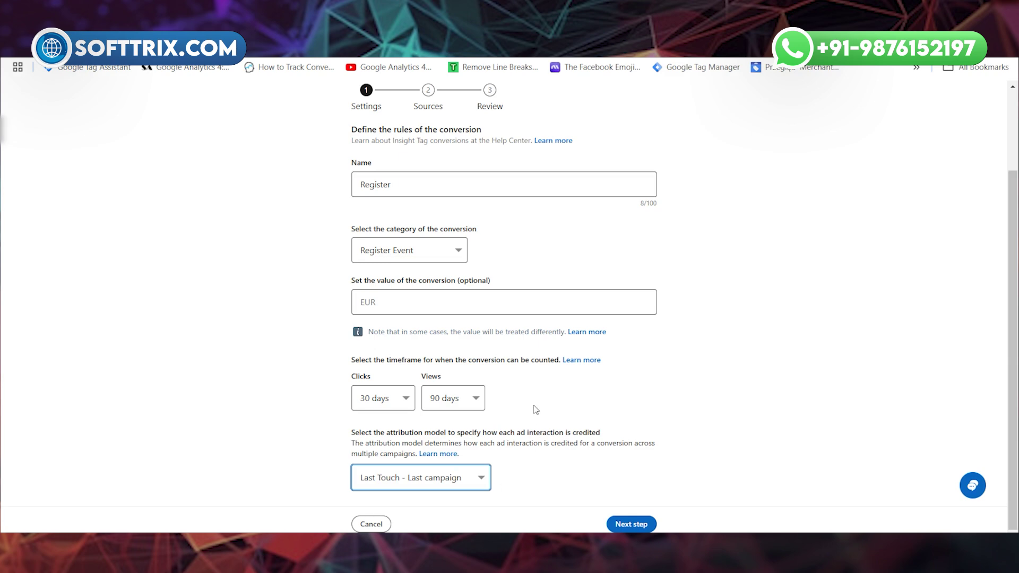
left_click(630, 525)
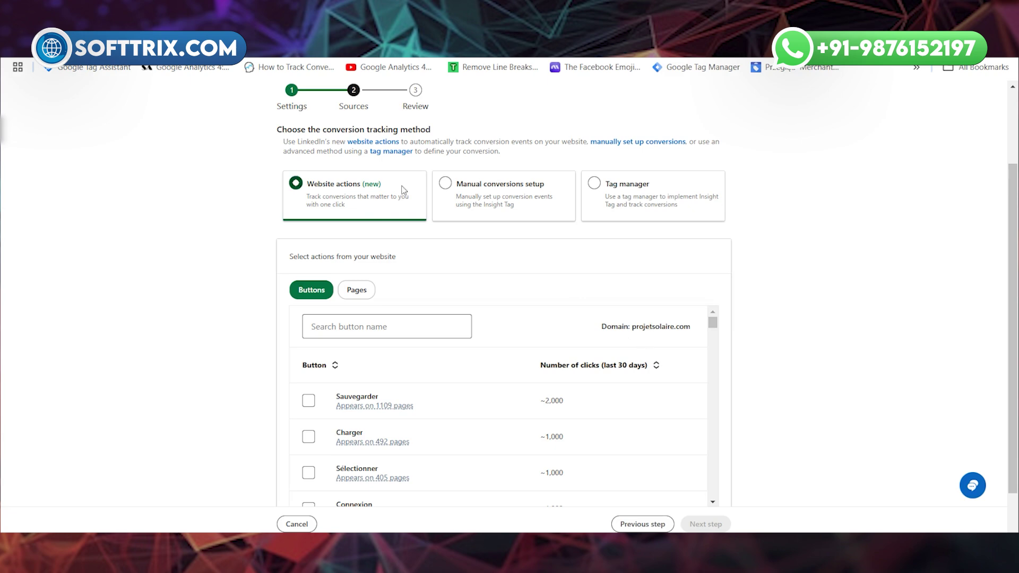
Examine the manual conversions setup, including the Insight Tag code and its installation instructions
left_click(445, 185)
scroll(465, 276, "down", 5)
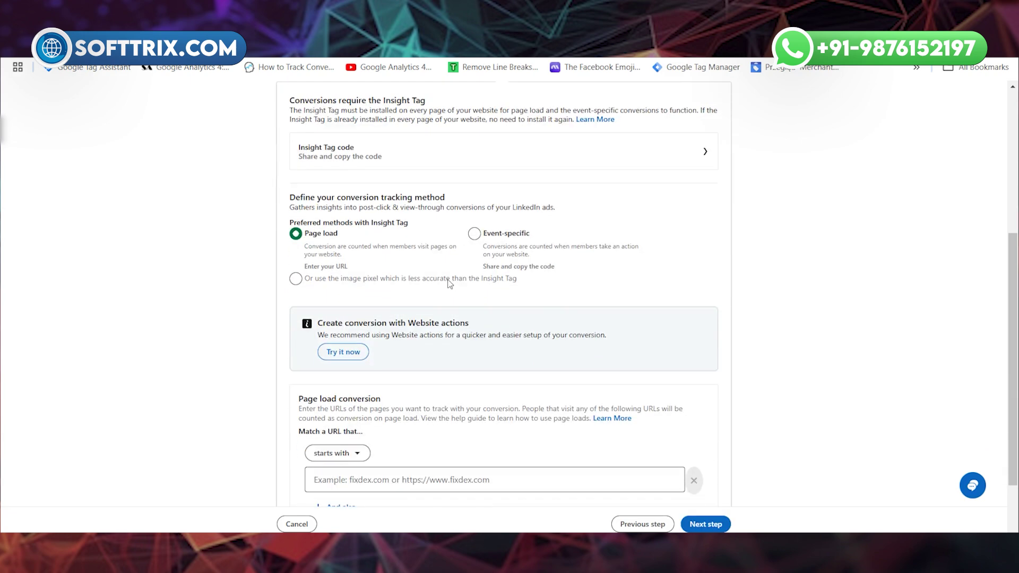
scroll(686, 273, "up", 5)
left_click(686, 272)
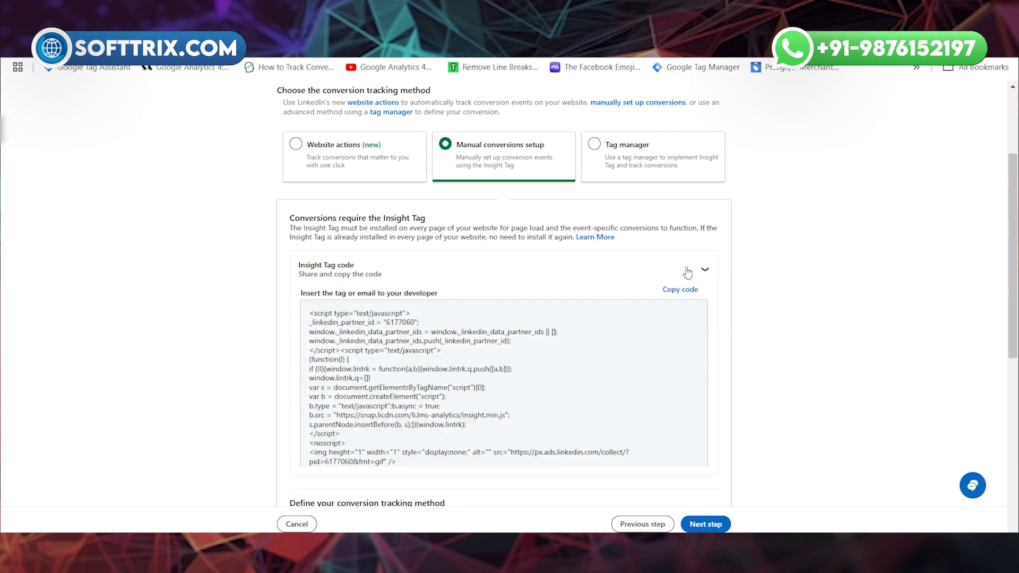
scroll(481, 376, "down", 3)
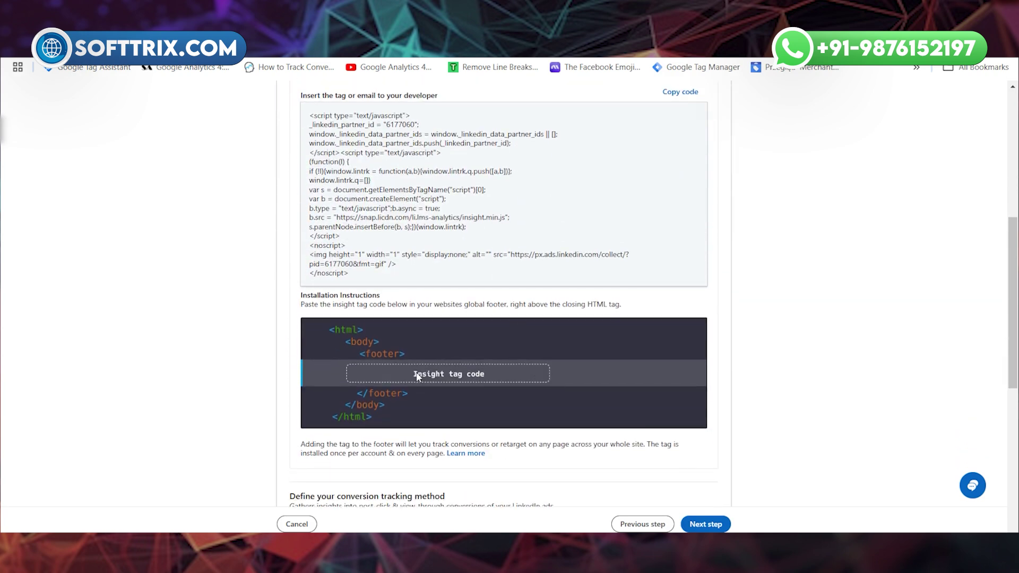
scroll(417, 369, "up", 3)
scroll(418, 361, "down", 2)
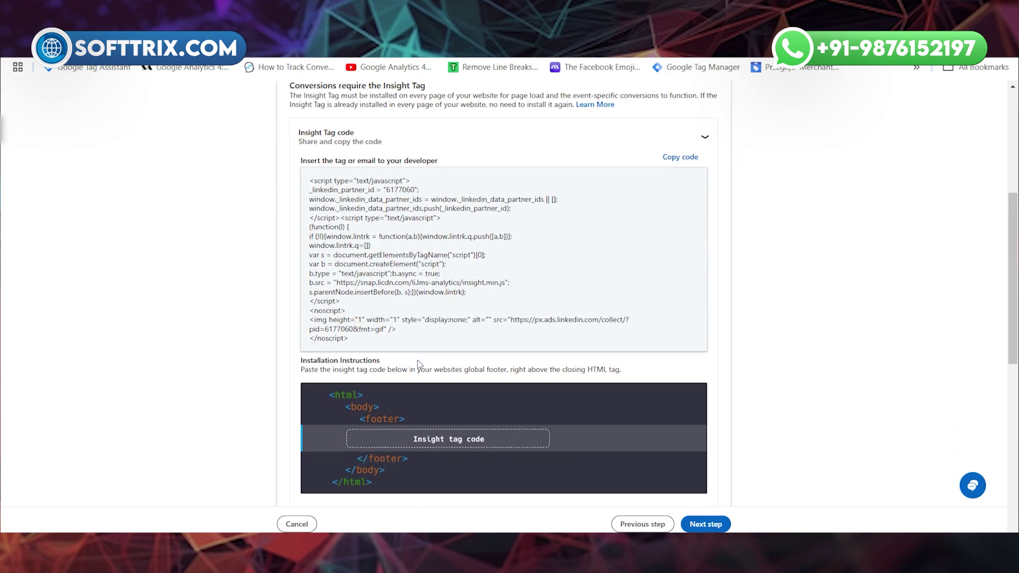
scroll(443, 361, "up", 3)
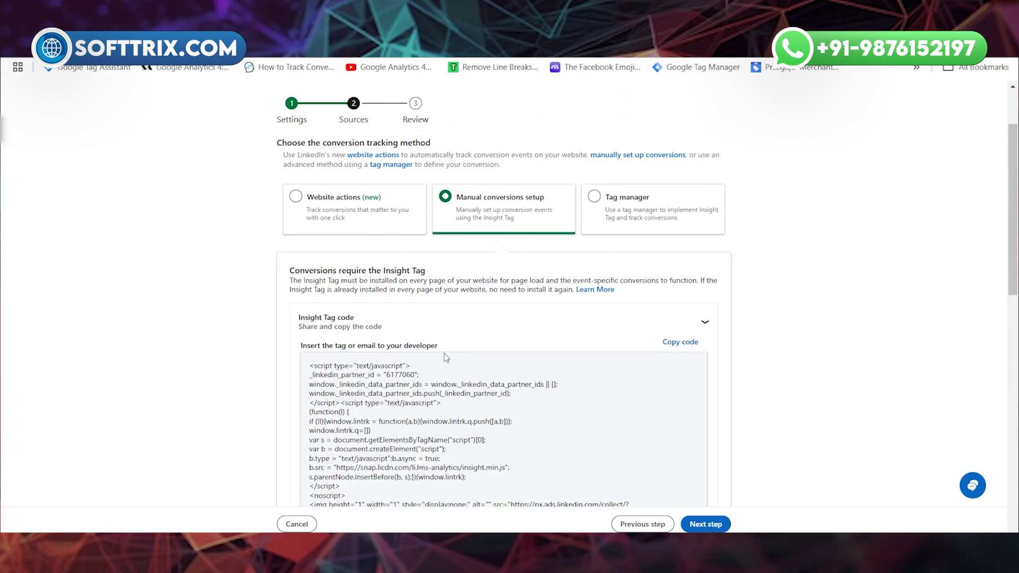
Use Website actions as the tracking method, search the buttons for "Confirmer" and select the Confirmer button as the conversion action
left_click(322, 217)
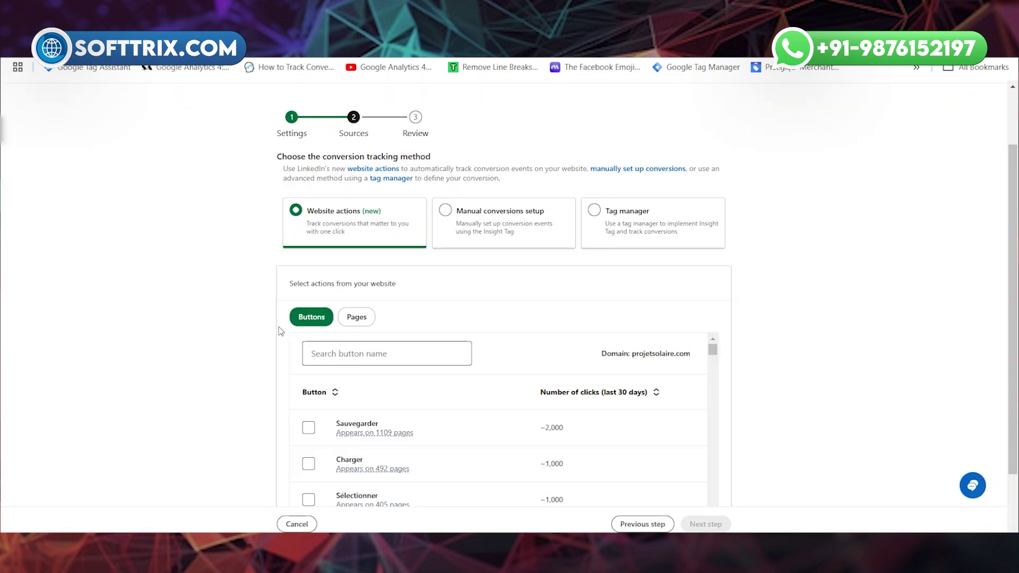
left_click(335, 357)
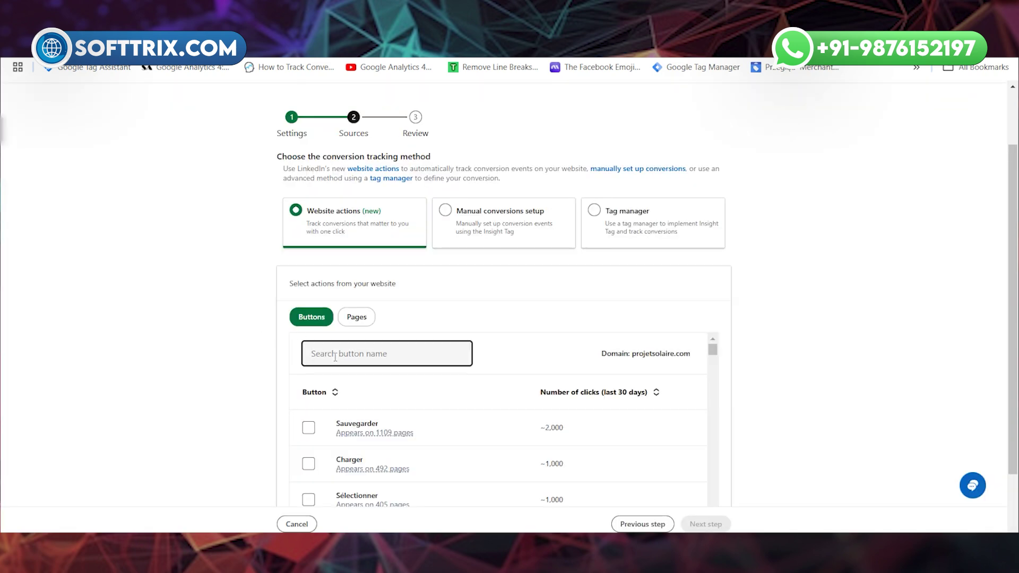
type("confirmer")
scroll(468, 366, "down", 2)
left_click(468, 365)
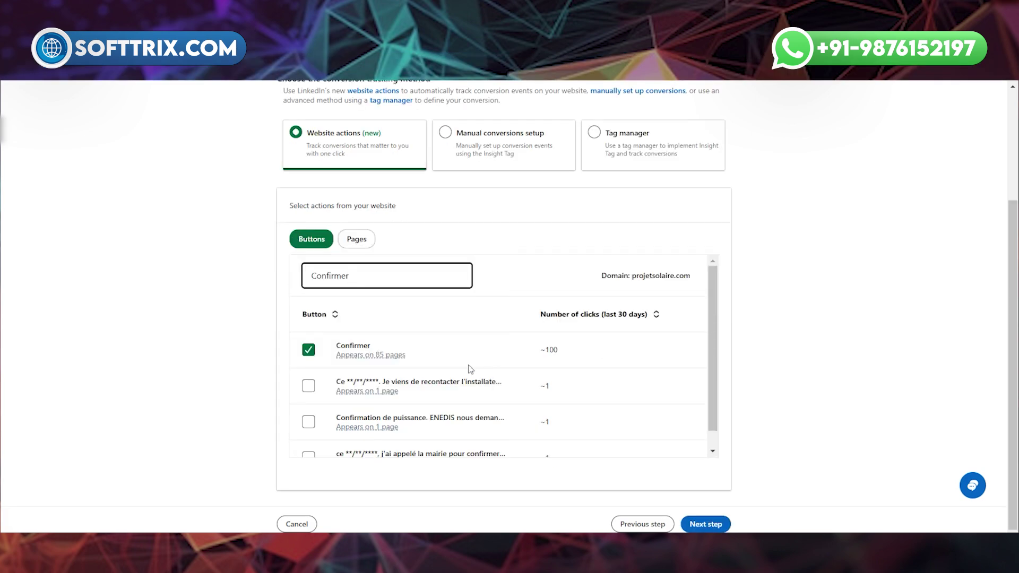
left_click(540, 239)
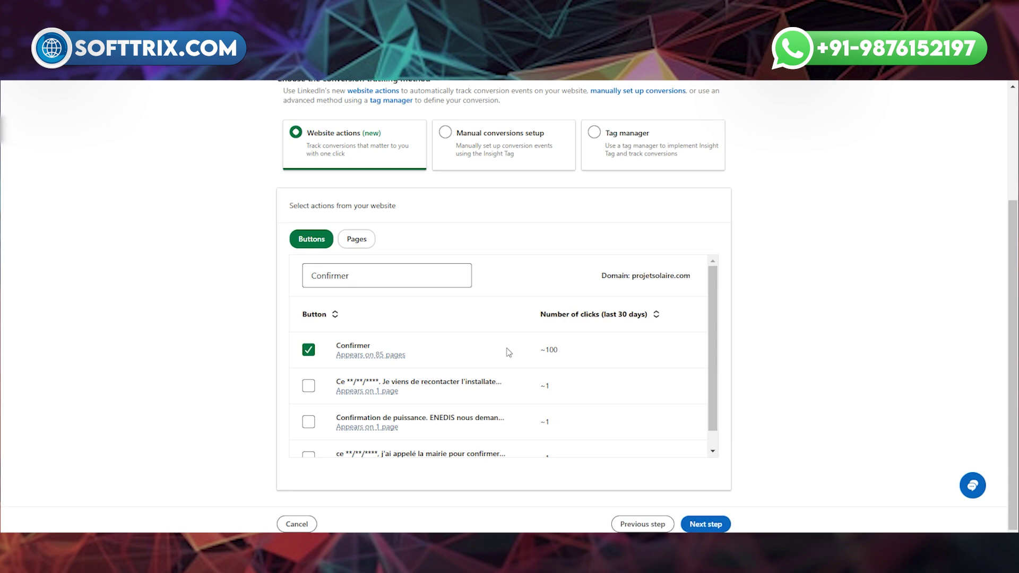
Continue to the review of the selected Confirmer button and keep filters enabled to track only specific pages
scroll(519, 352, "down", 1)
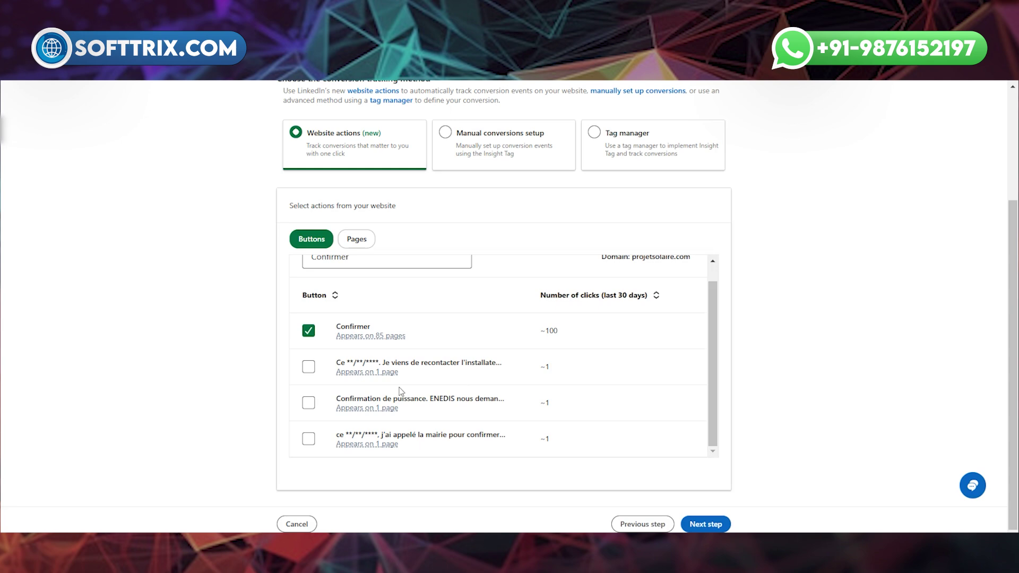
scroll(439, 370, "up", 1)
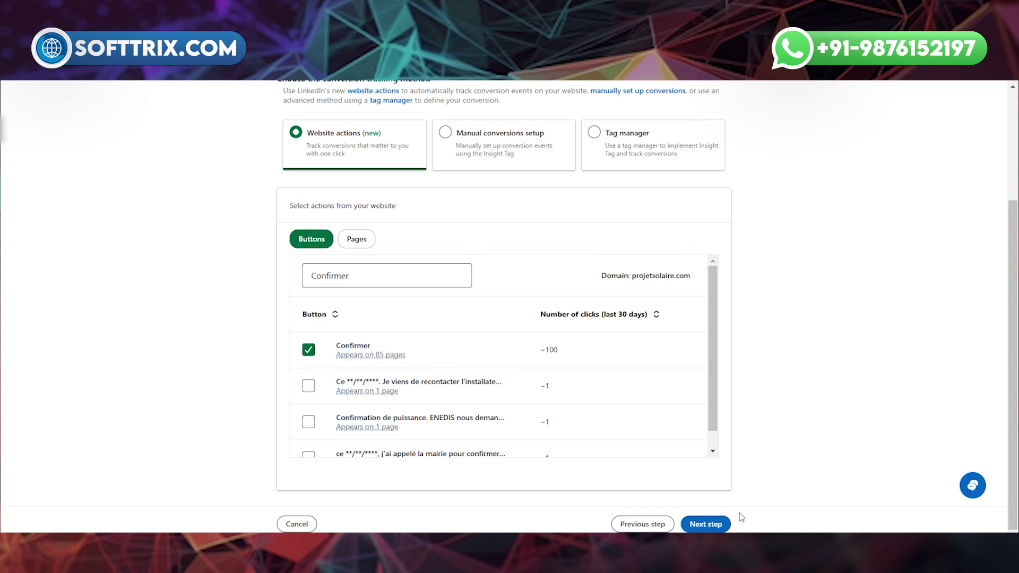
left_click(722, 529)
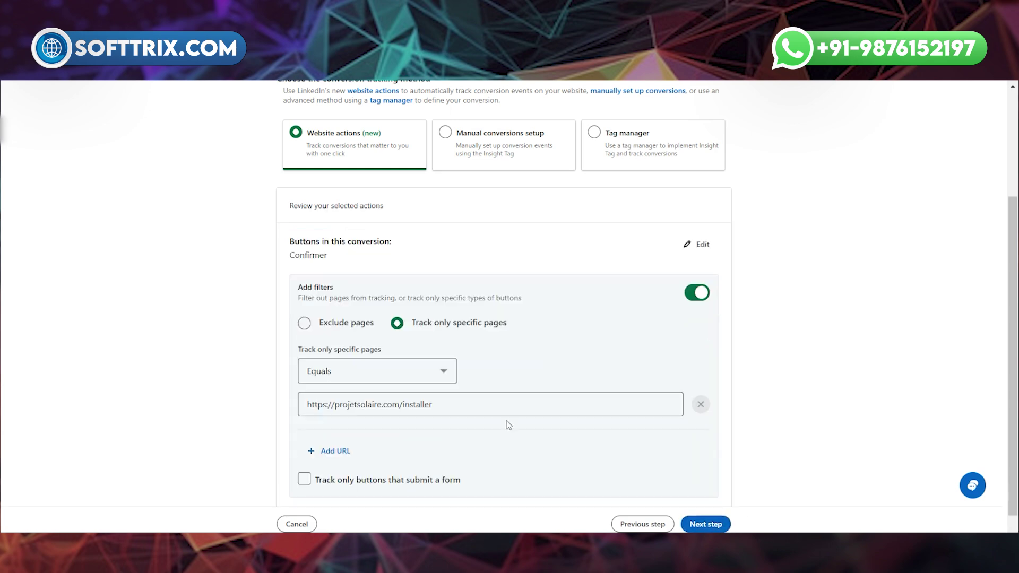
left_click(697, 292)
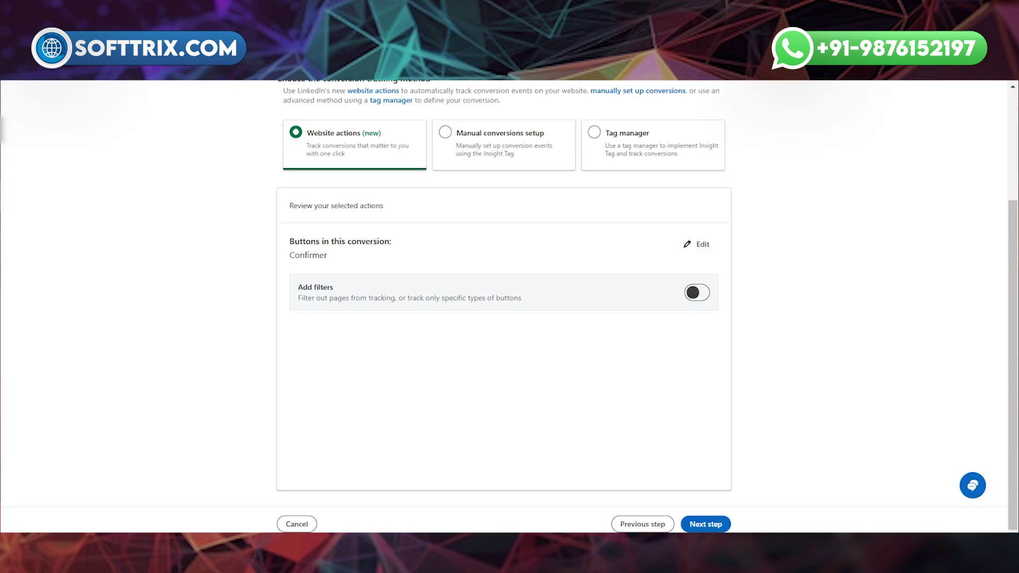
left_click(695, 293)
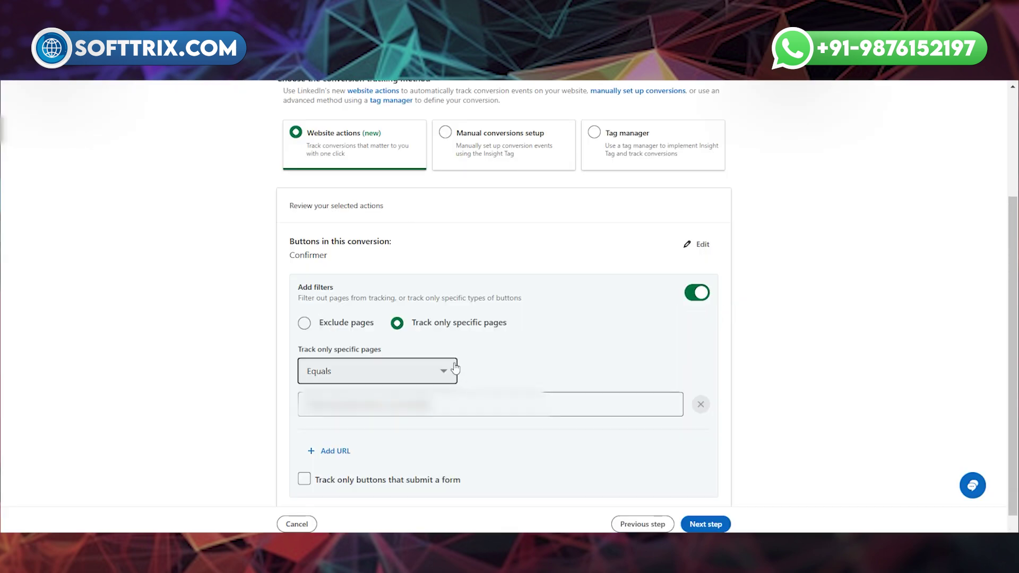
left_click(416, 404)
key("ctrl+v")
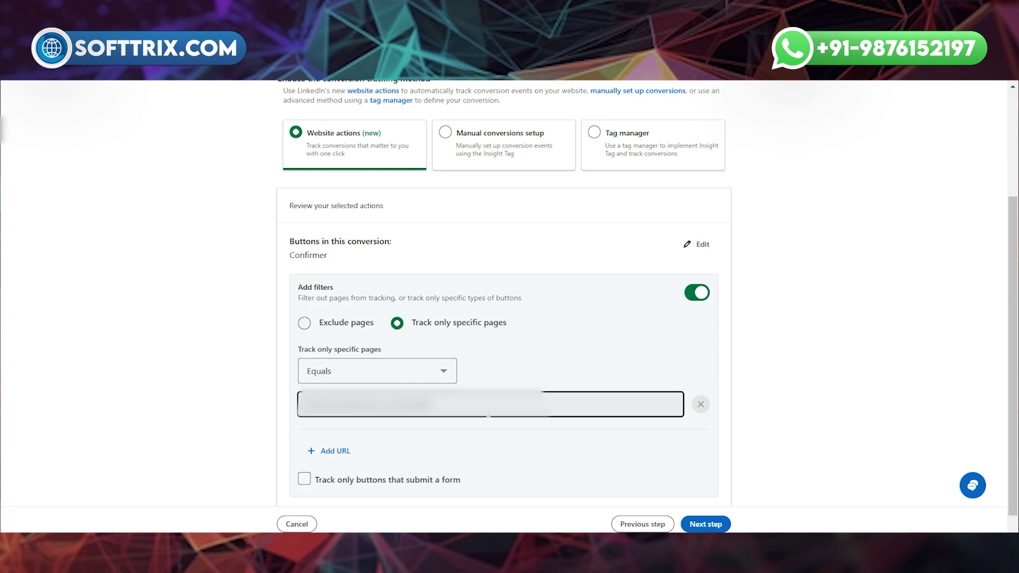
double_click(313, 254)
left_click(305, 481)
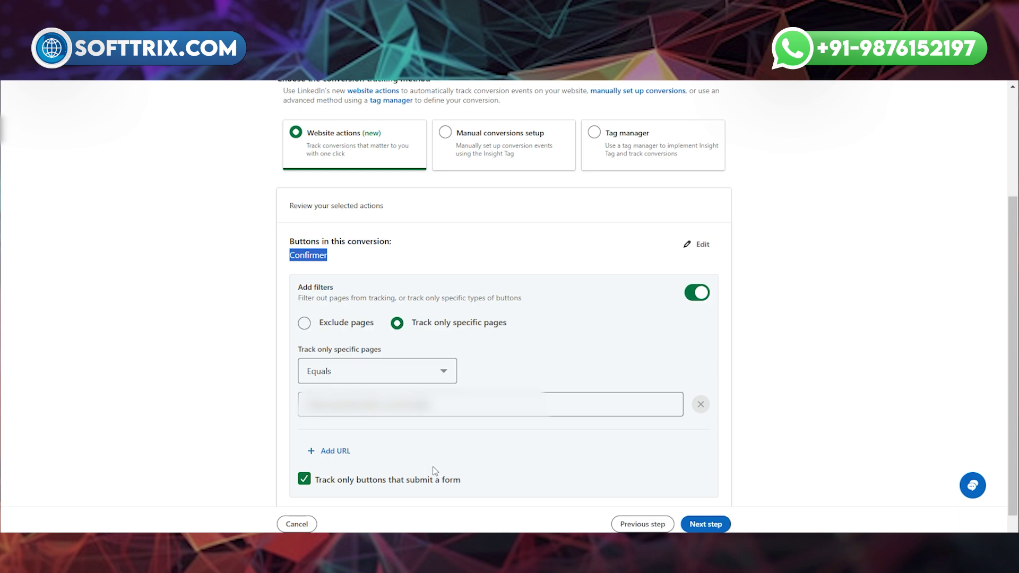
Turn off the filters, return to the website action selection and search the buttons for "confirmer"
left_click(706, 300)
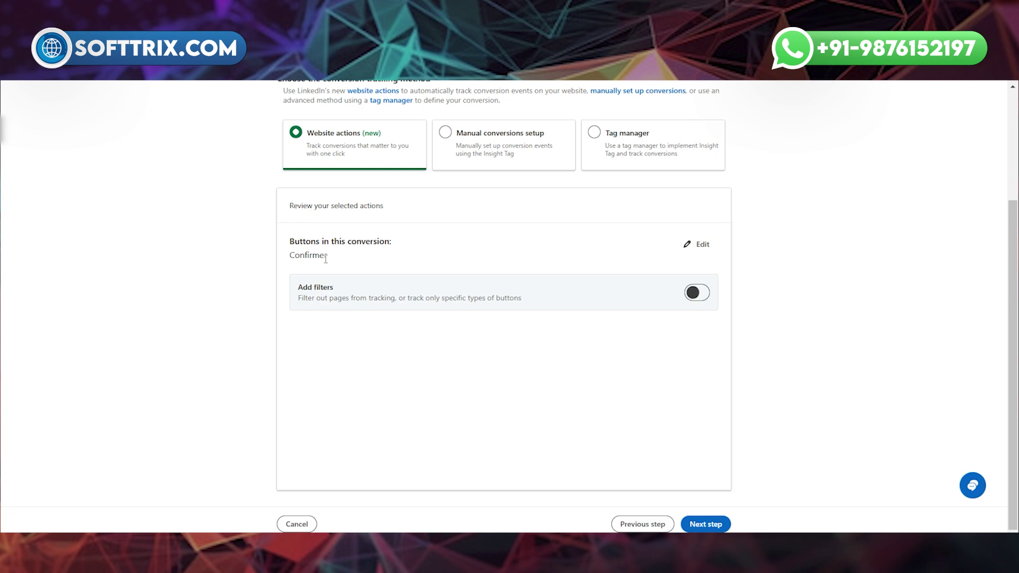
left_click(660, 522)
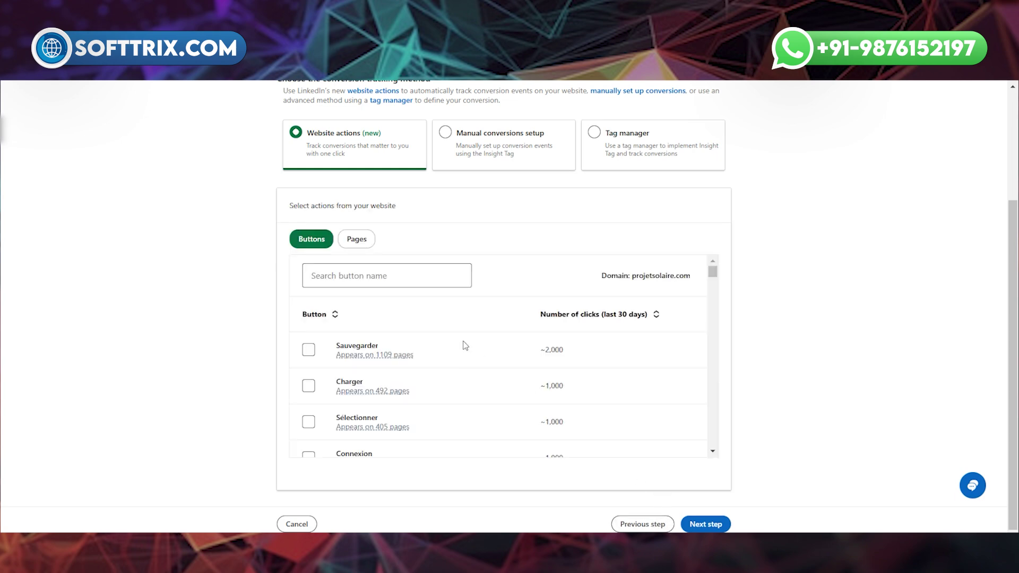
left_click(374, 282)
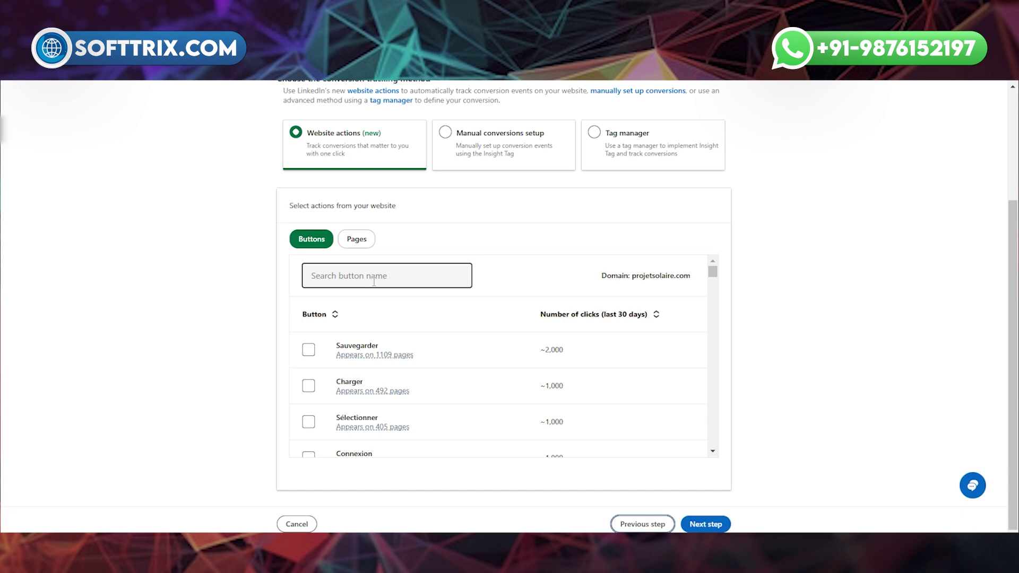
left_click(374, 282)
type("confirmer")
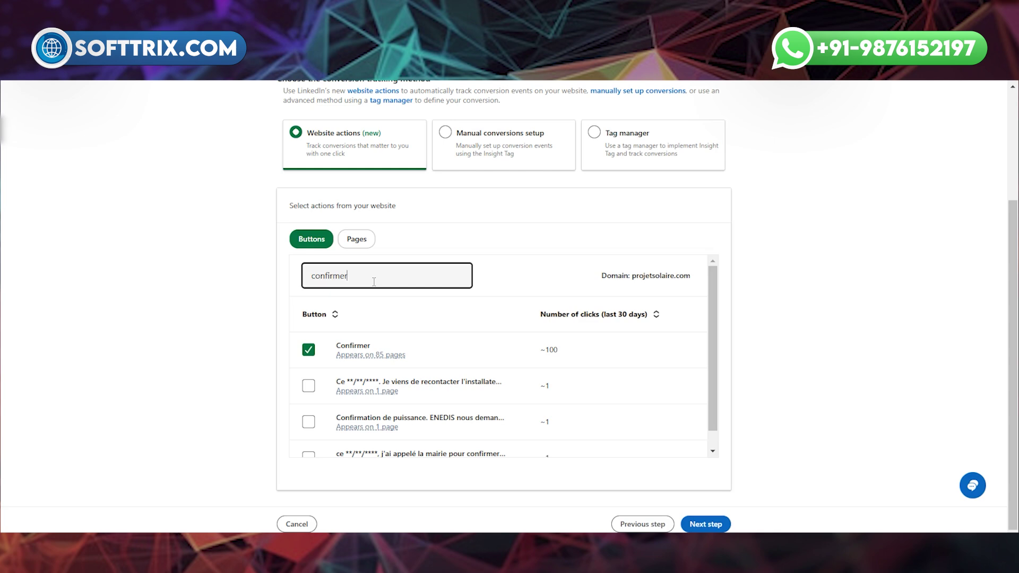
Clear the button search and deselect the Sauvegarder button
double_click(374, 282)
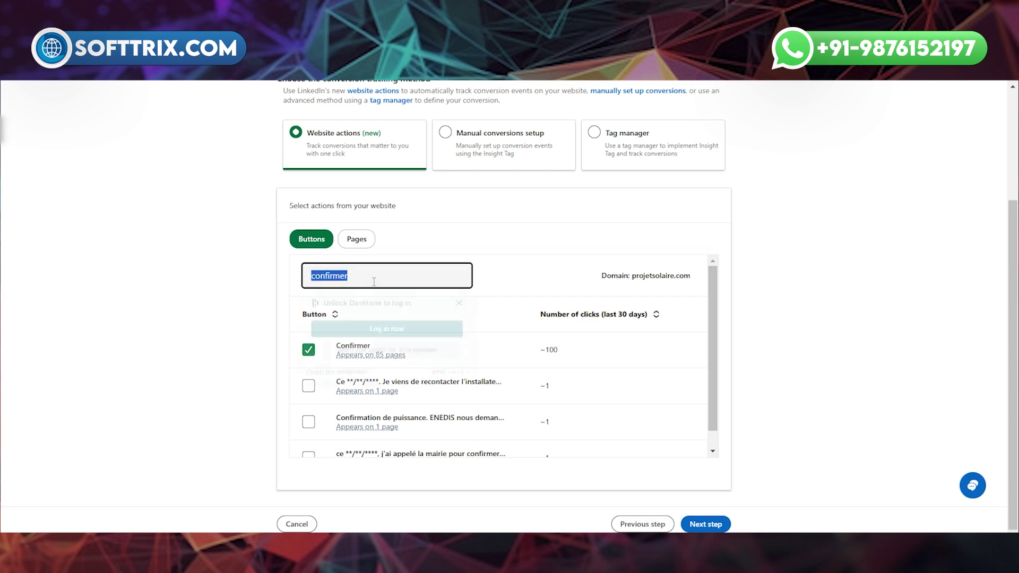
key("BackSpace")
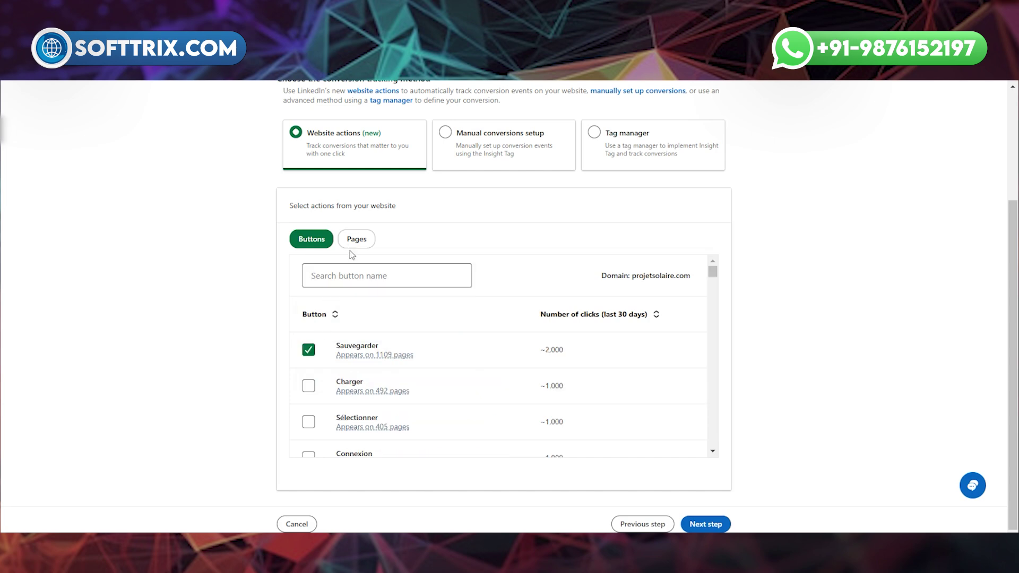
left_click(309, 349)
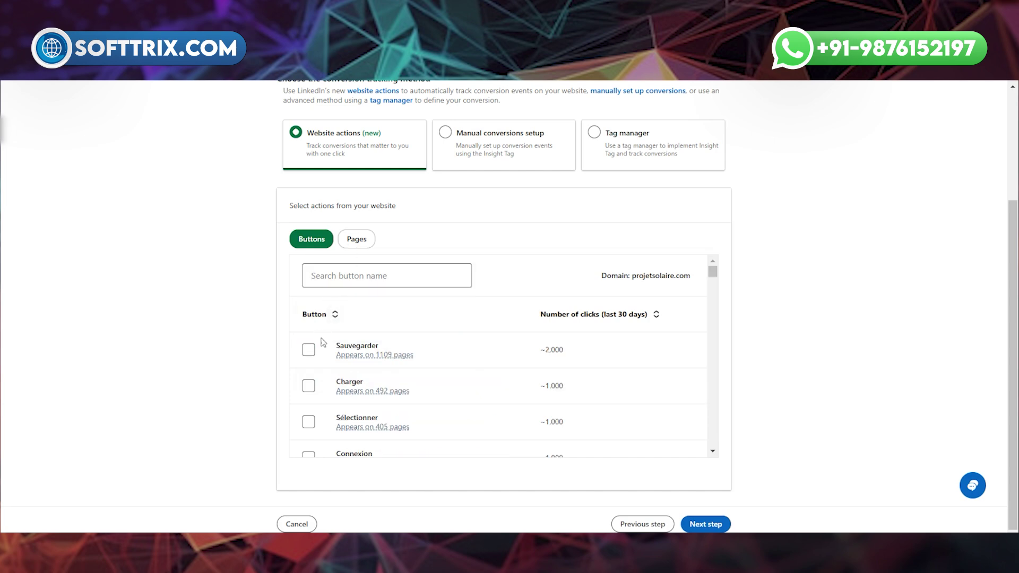
Examine the list of website pages that can be tracked as conversion actions
left_click(357, 241)
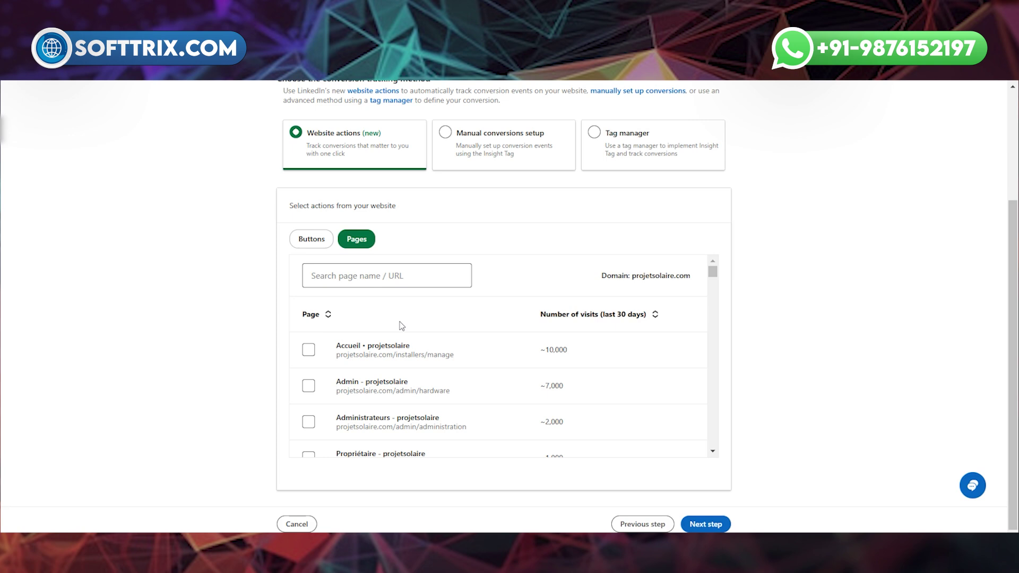
scroll(406, 345, "down", 5)
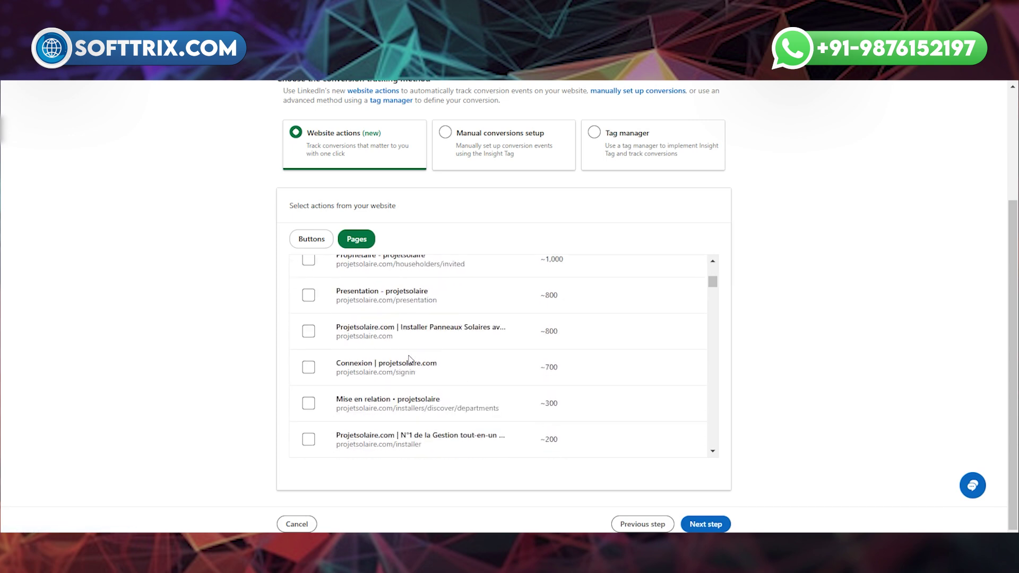
scroll(410, 360, "up", 5)
scroll(410, 359, "down", 8)
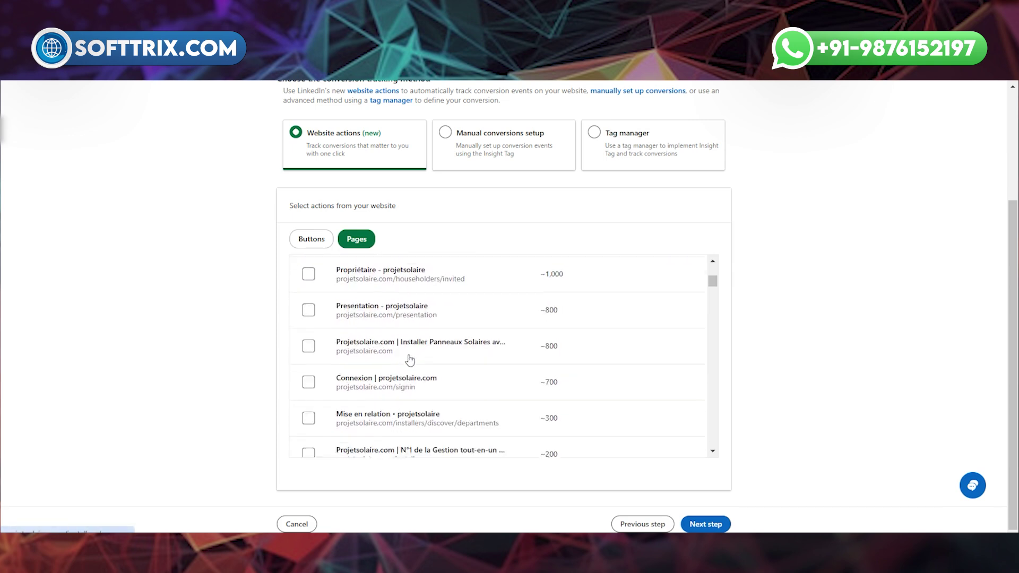
scroll(410, 359, "down", 5)
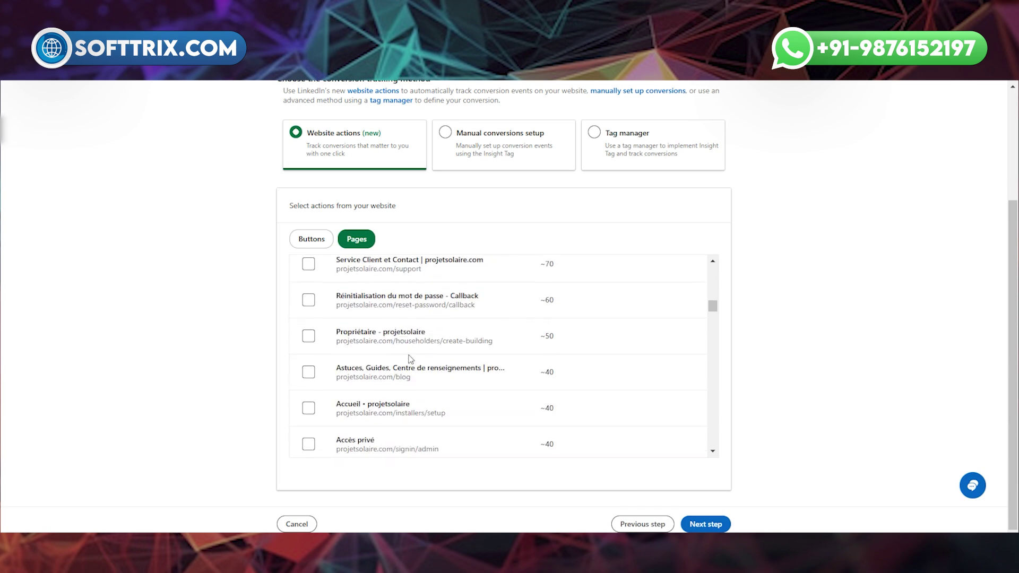
scroll(410, 359, "up", 10)
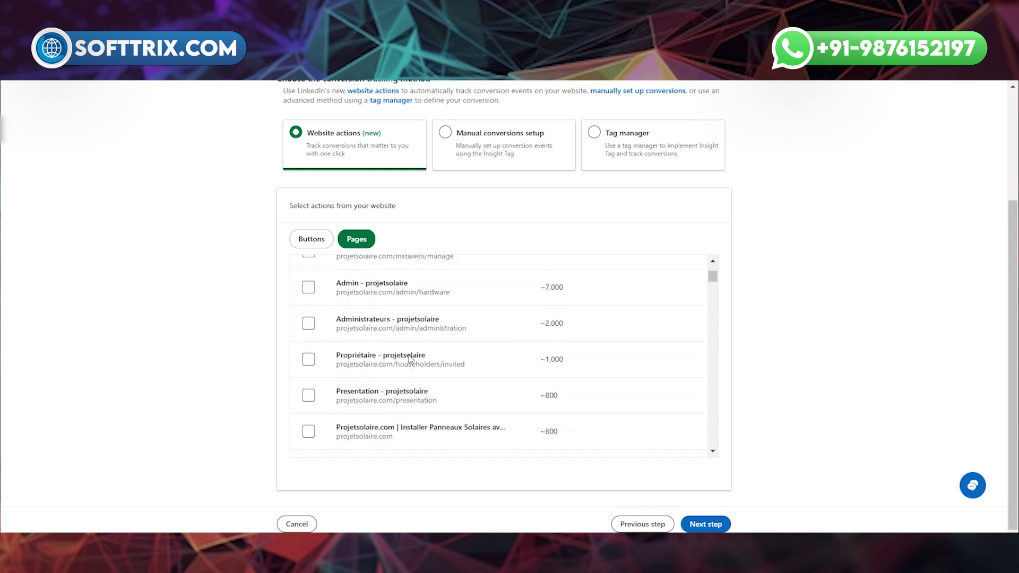
scroll(410, 359, "up", 2)
Search the website pages for "thank-you" and clear the search
left_click(363, 281)
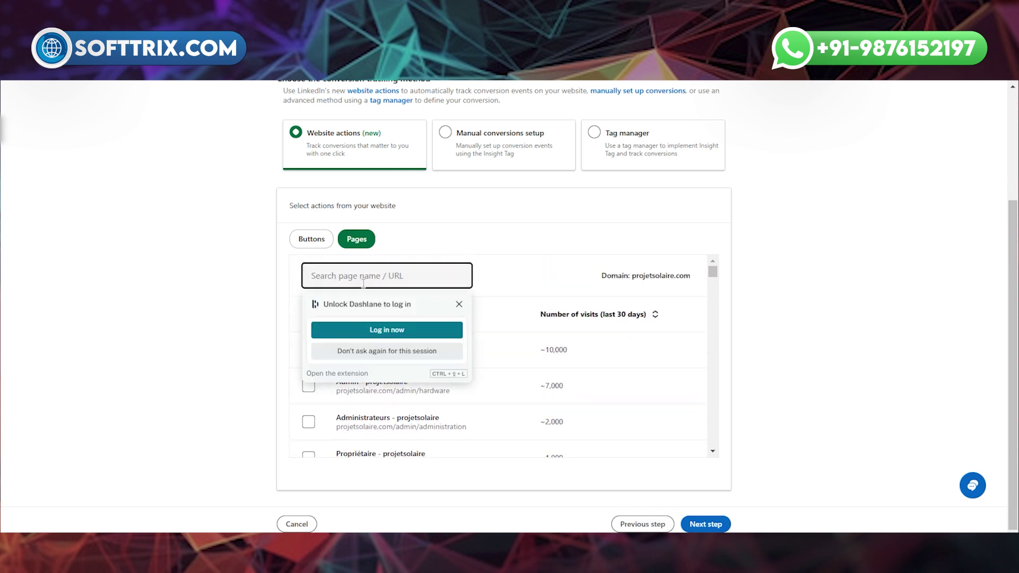
type("thank")
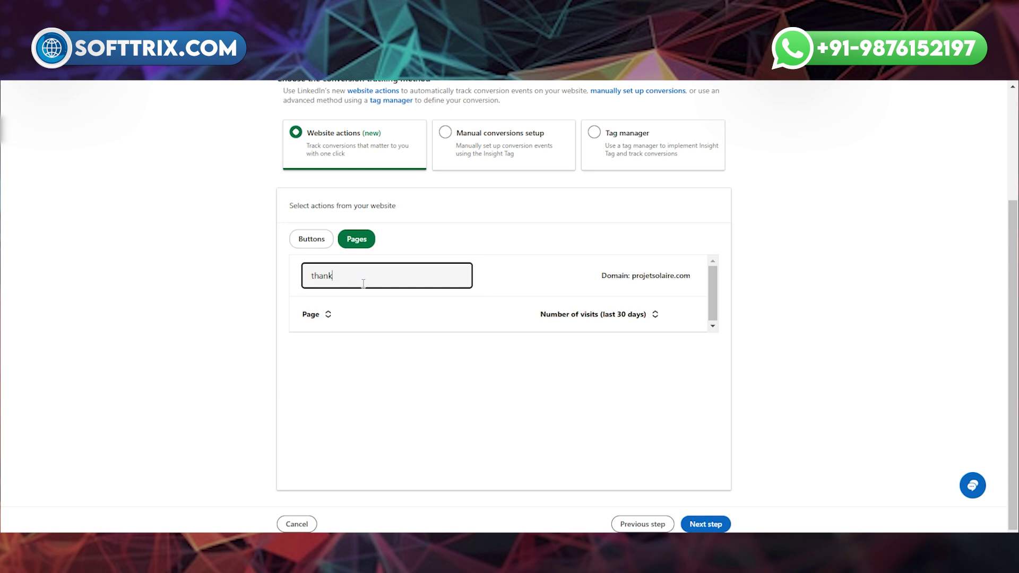
type("-you")
key("BackSpace")
key("BackSpace")
key("BackSpace")
key("BackSpace")
key("BackSpace")
key("BackSpace")
key("BackSpace")
key("BackSpace")
key("BackSpace")
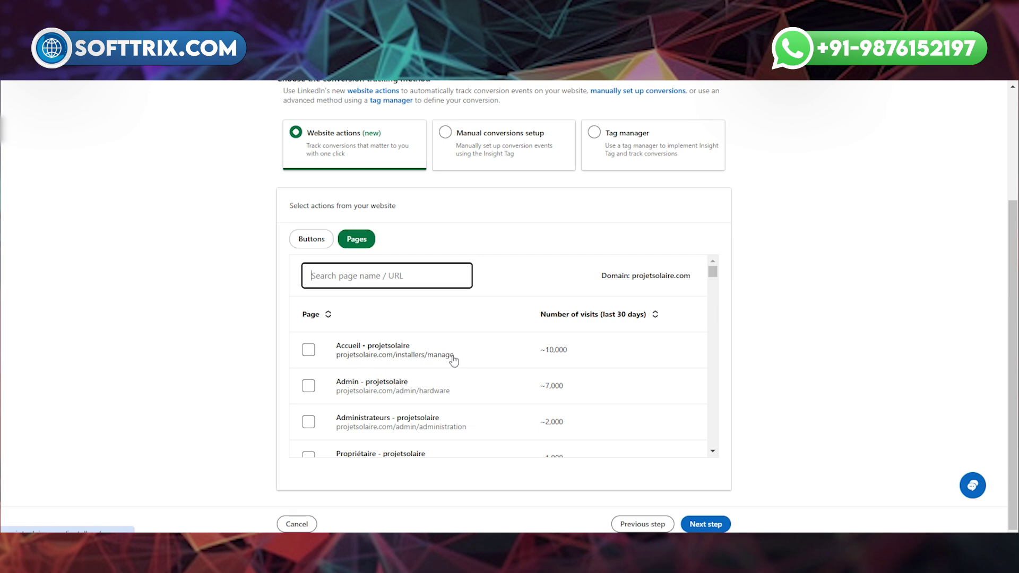
Add the projetsolaire.com/installers/manage page to the conversion, with filters turned off and all suggested pages dismissed
left_click(308, 350)
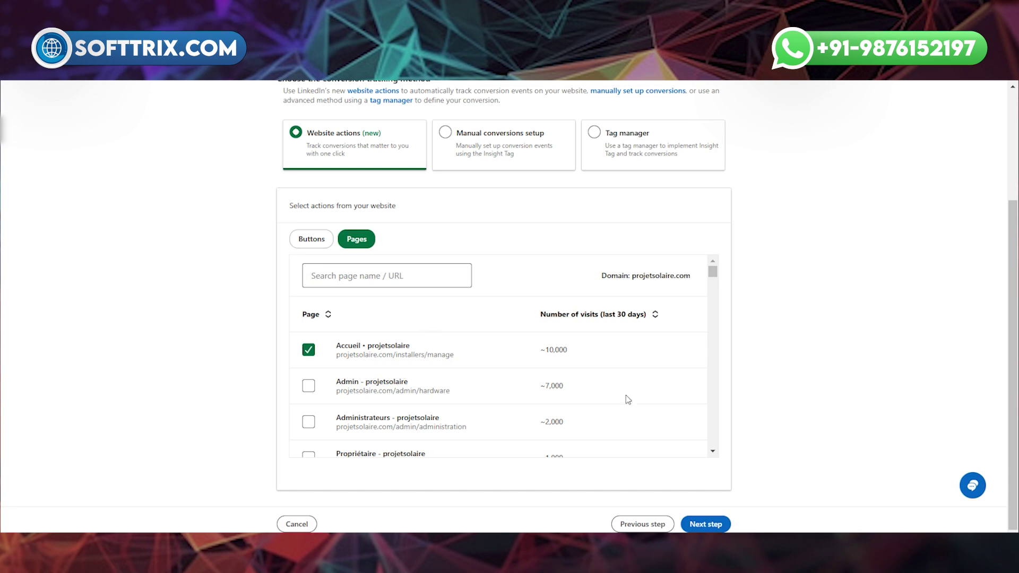
left_click(707, 525)
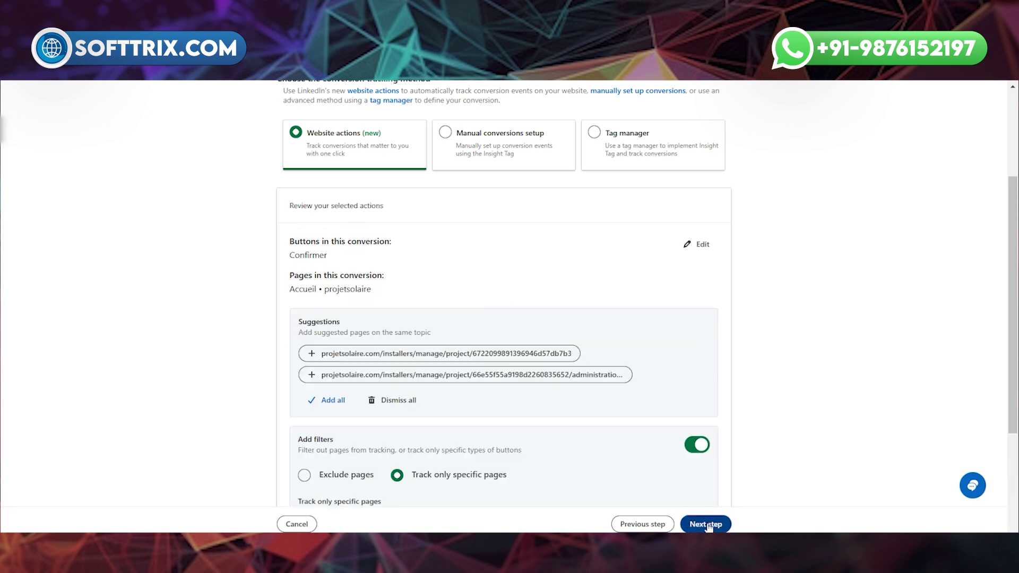
scroll(459, 316, "down", 3)
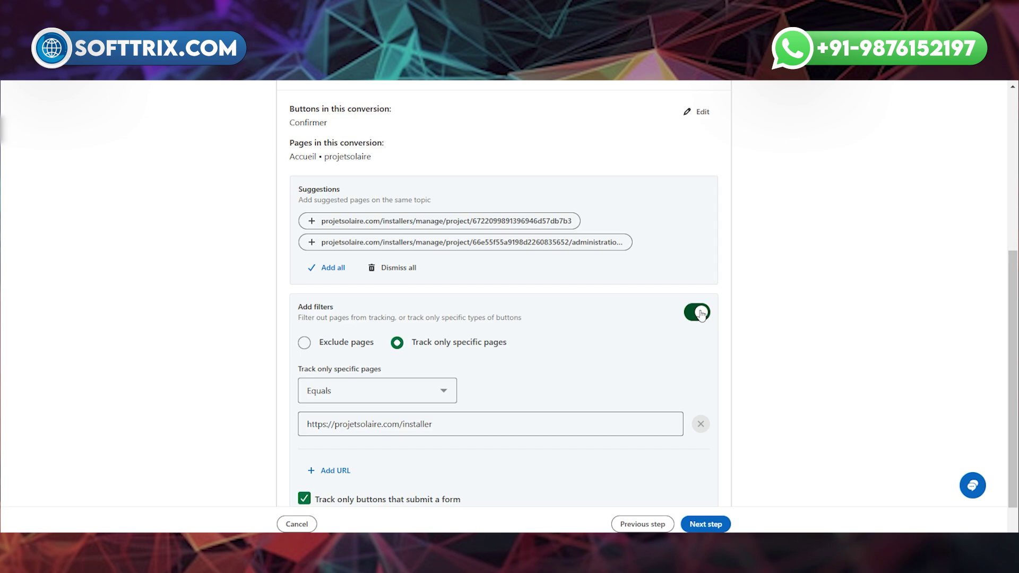
left_click(702, 314)
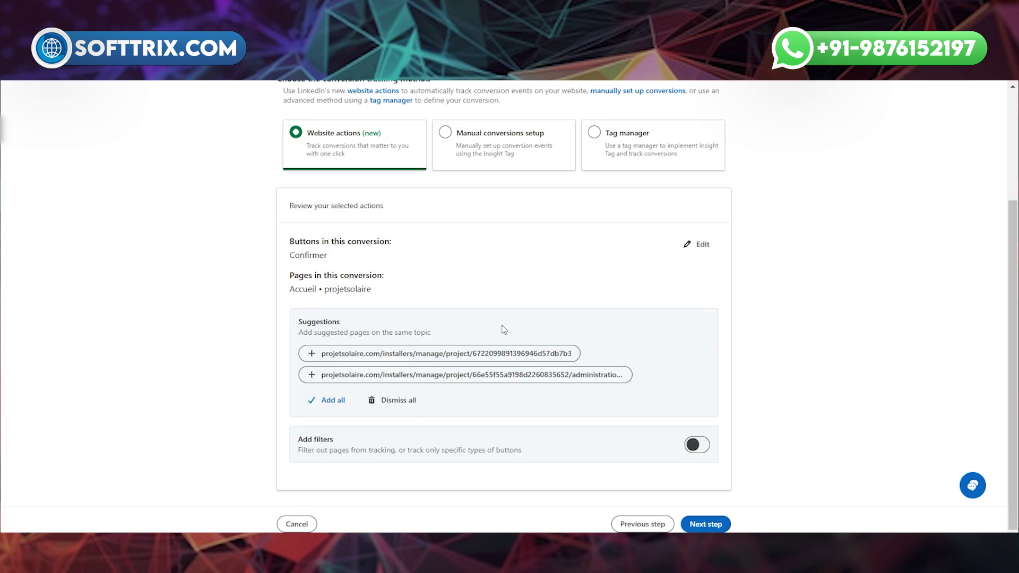
left_click(409, 402)
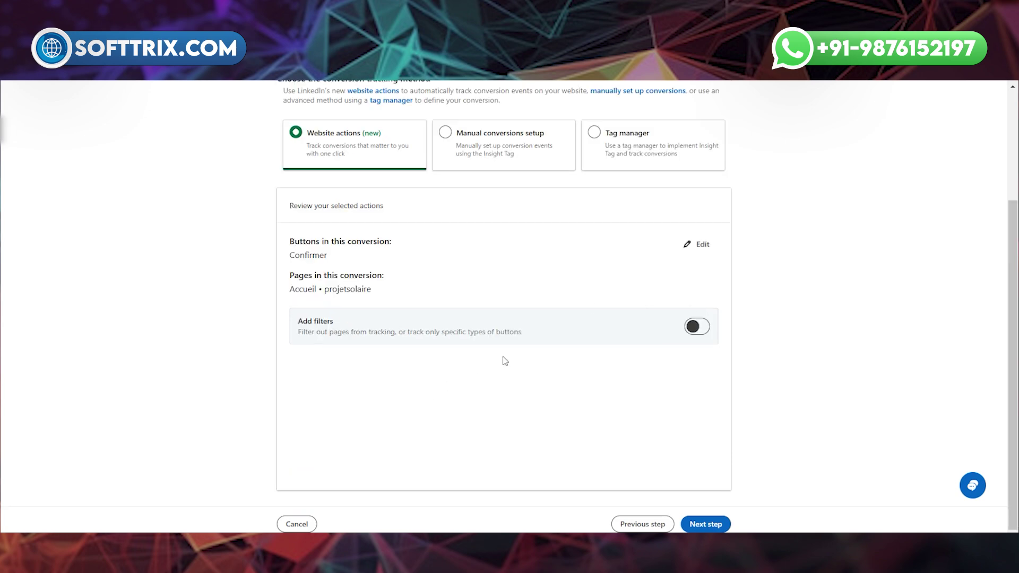
Check the page selection in the edit view of the selected actions and continue to the Review stage
left_click(703, 249)
left_click(349, 245)
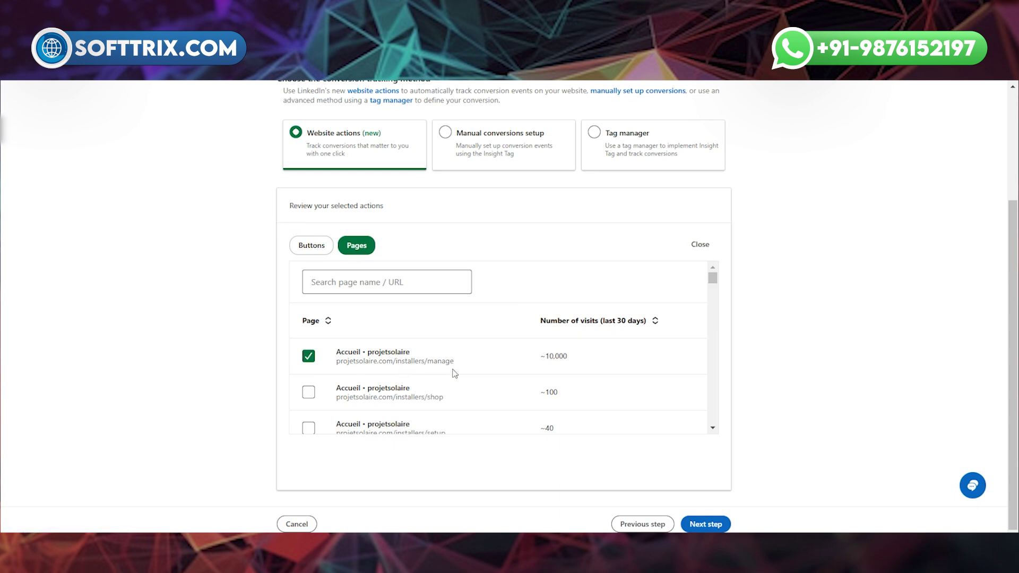
left_click(704, 525)
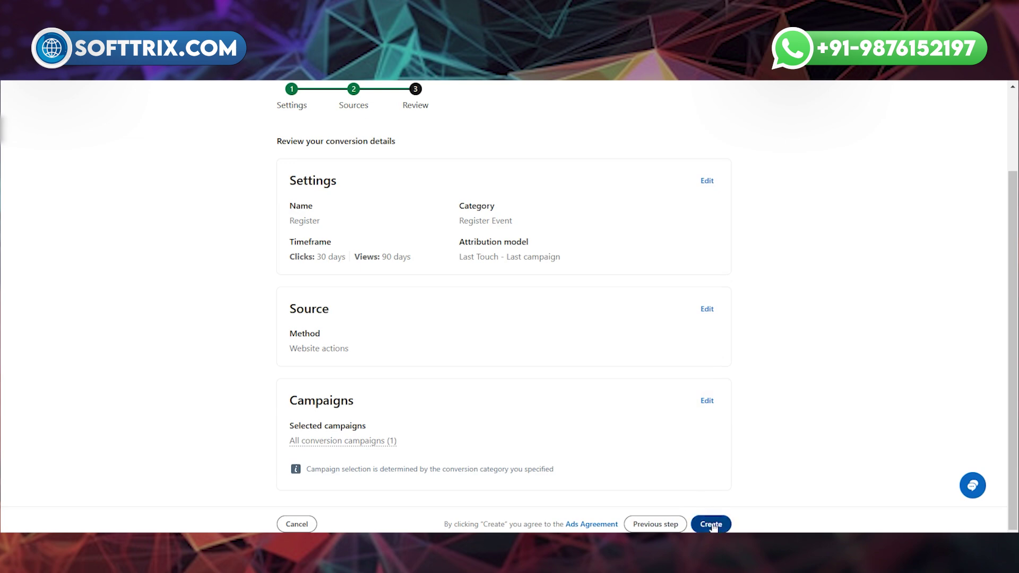
Return from the Review stage to the website action selection and deselect the Confirmer button
left_click(654, 524)
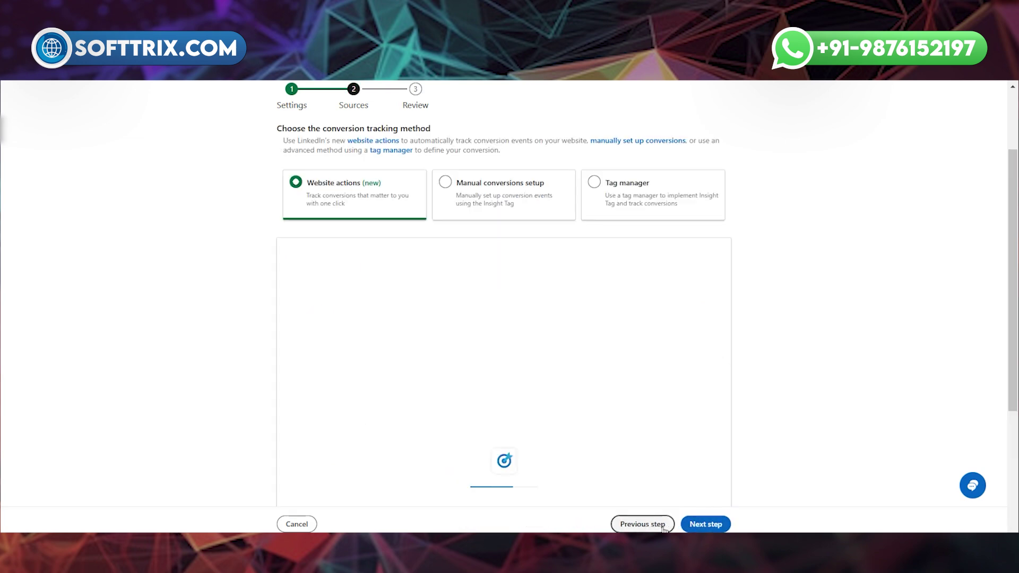
scroll(536, 352, "down", 3)
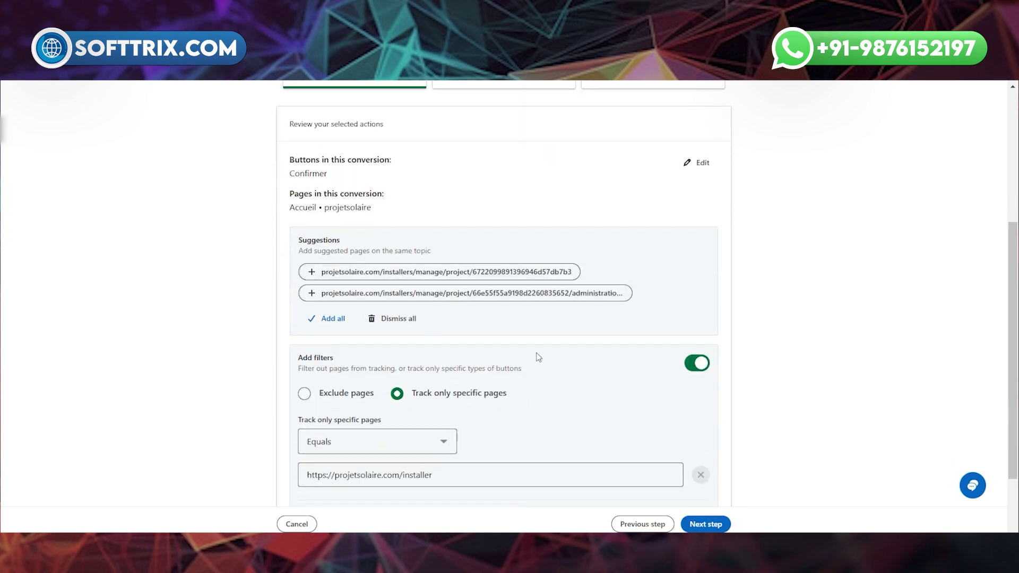
scroll(535, 352, "up", 3)
scroll(354, 310, "down", 4)
left_click(649, 524)
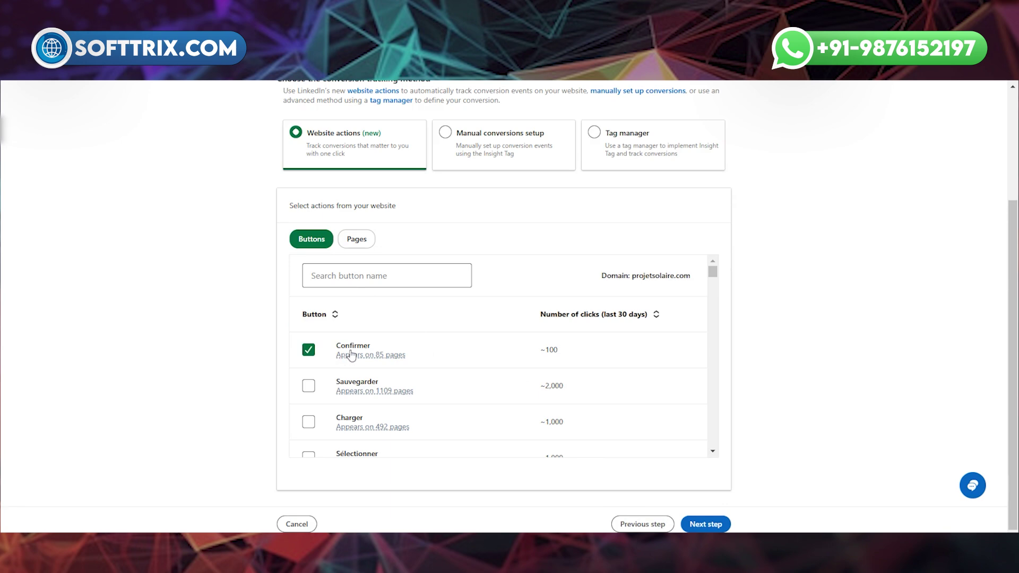
left_click(308, 350)
Deselect the projetsolaire.com/installers/manage page among the tracked pages
left_click(356, 239)
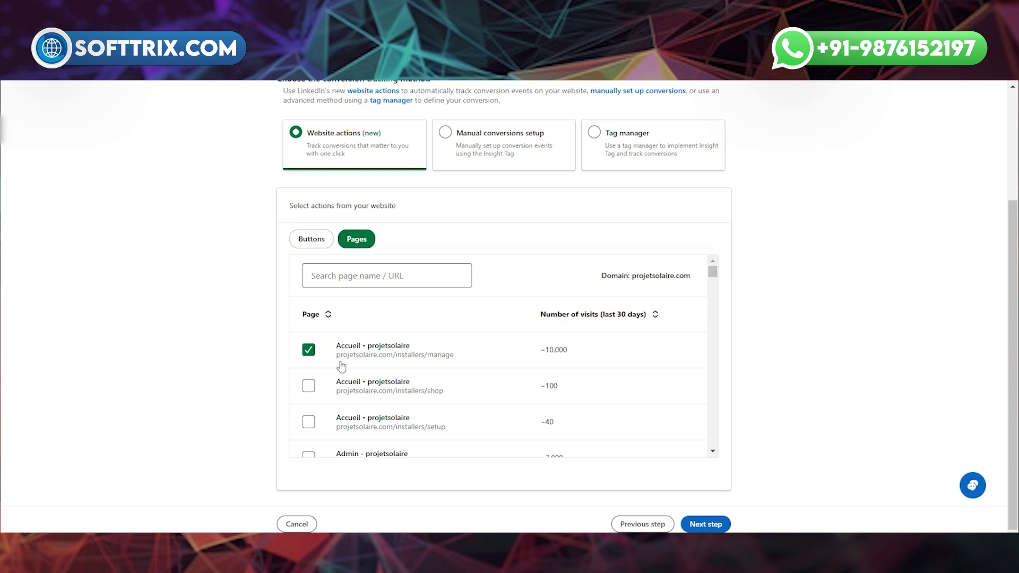
scroll(393, 382, "down", 4)
scroll(392, 387, "up", 3)
scroll(392, 387, "up", 2)
left_click(308, 350)
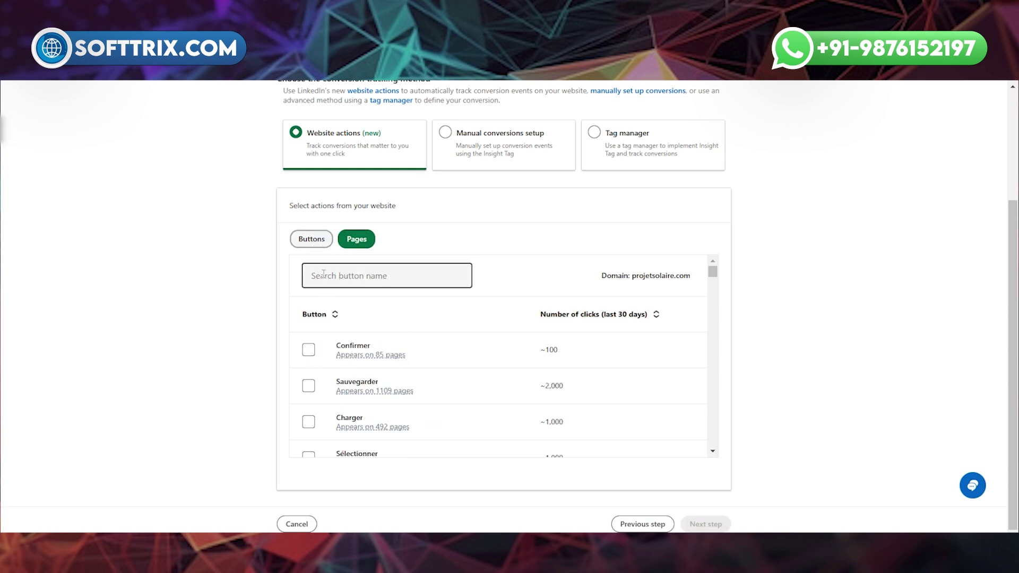
Search the website's buttons for Confirmer, select that button as the tracked action and continue to the selected actions review
left_click(307, 241)
left_click(350, 277)
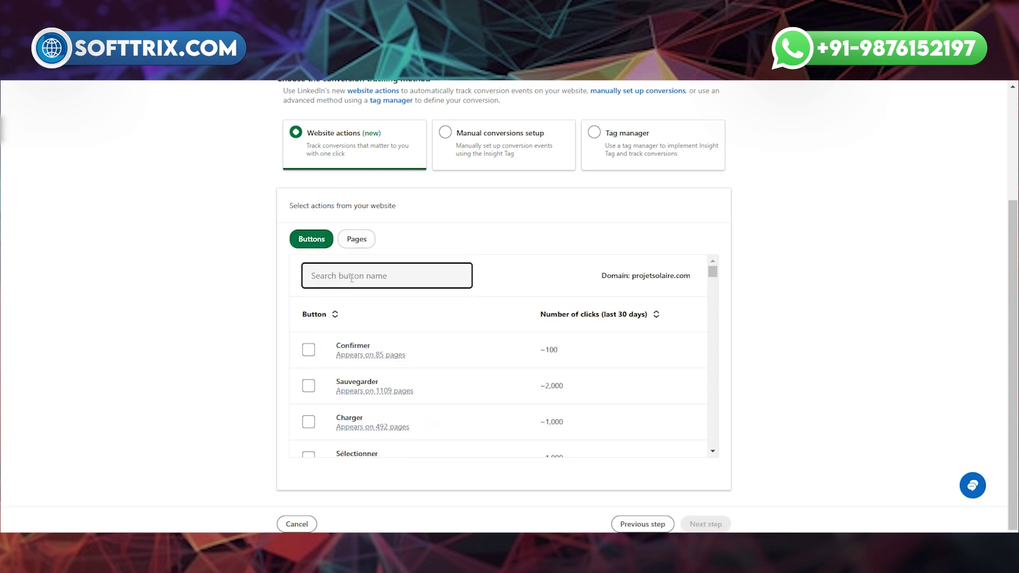
type("con")
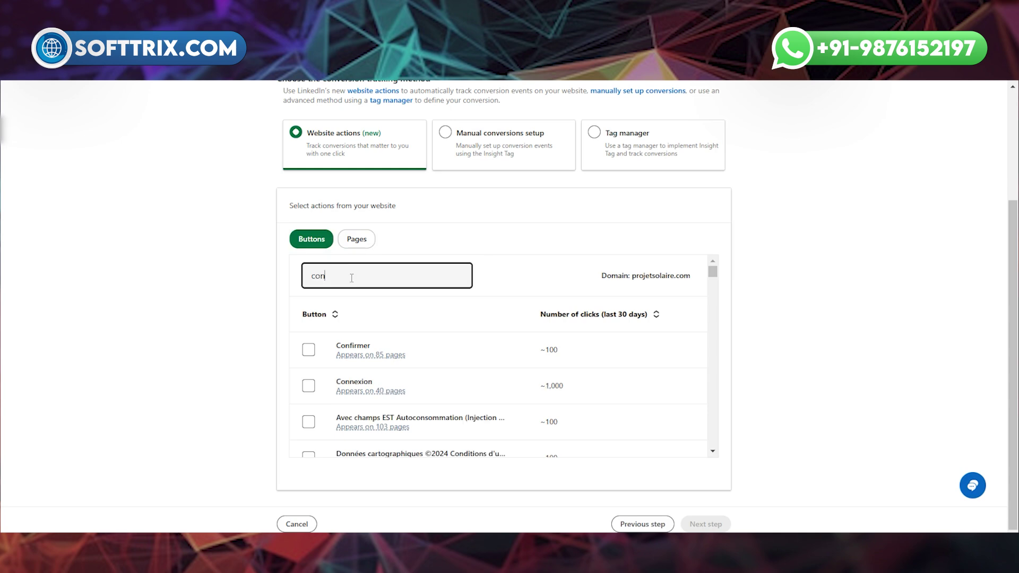
type("fir,mer")
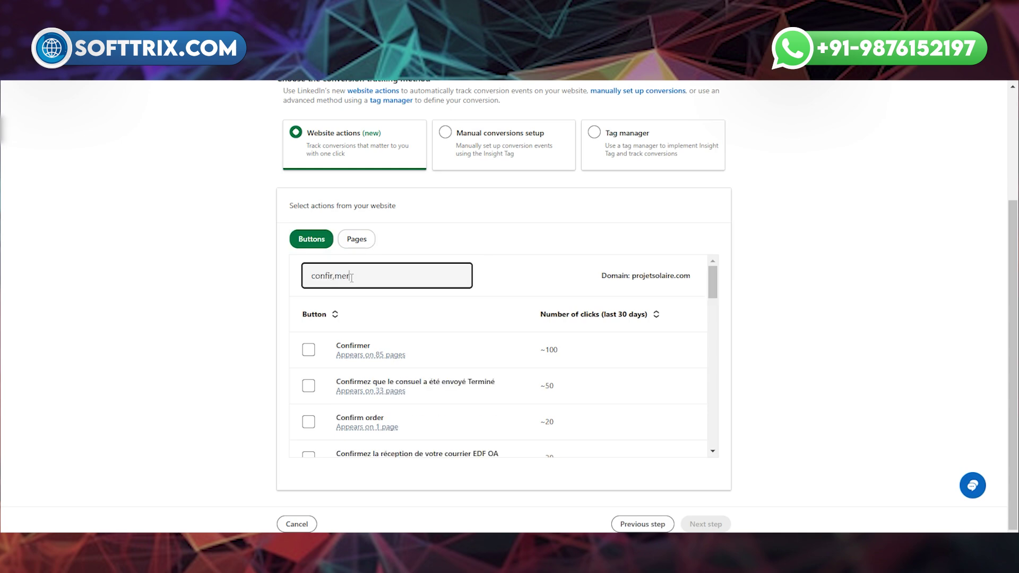
left_click(462, 350)
left_click(203, 503)
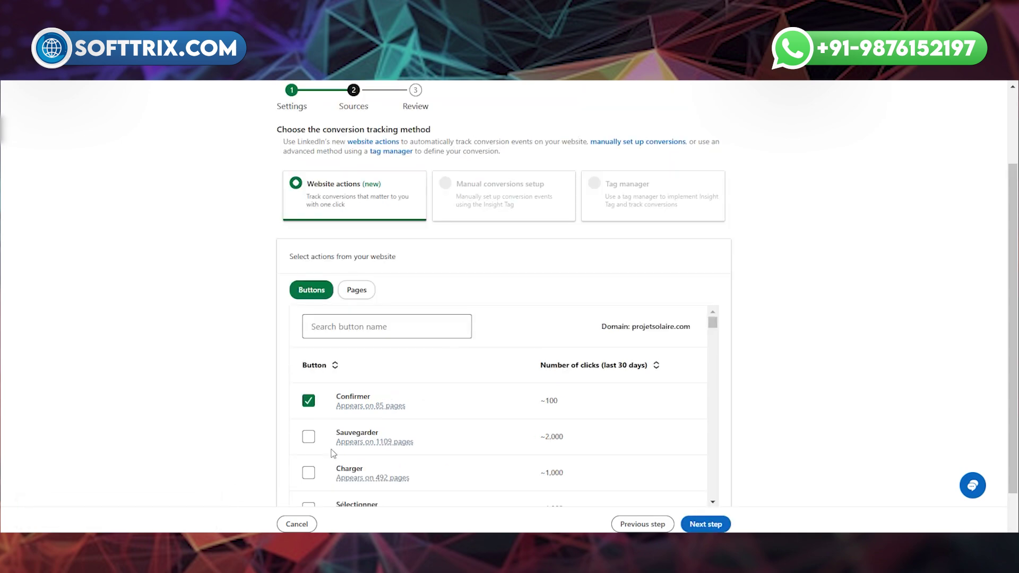
left_click(701, 524)
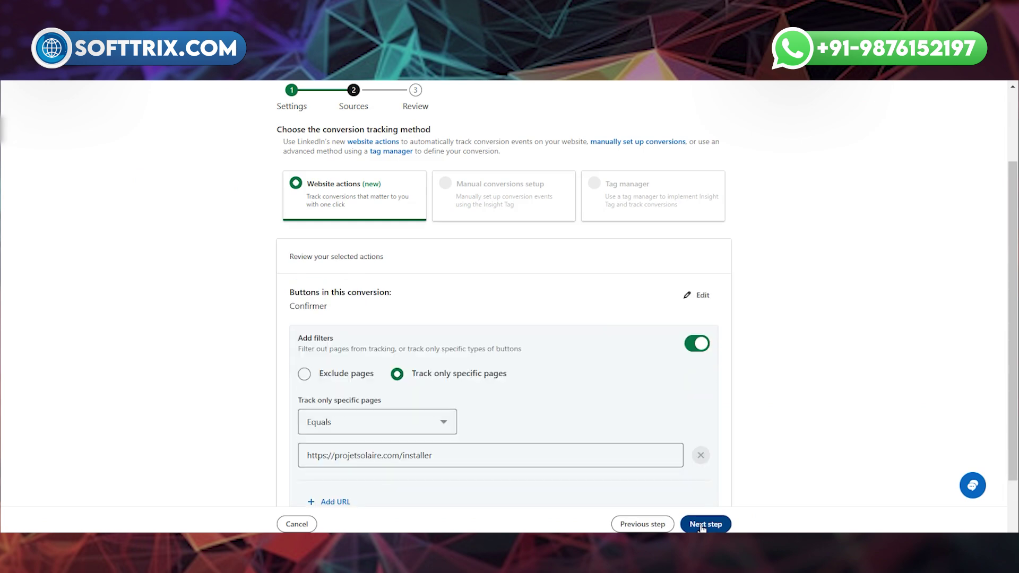
Turn off the page filters for the Confirmer button, continue to the Review stage and submit the conversion update
left_click(695, 344)
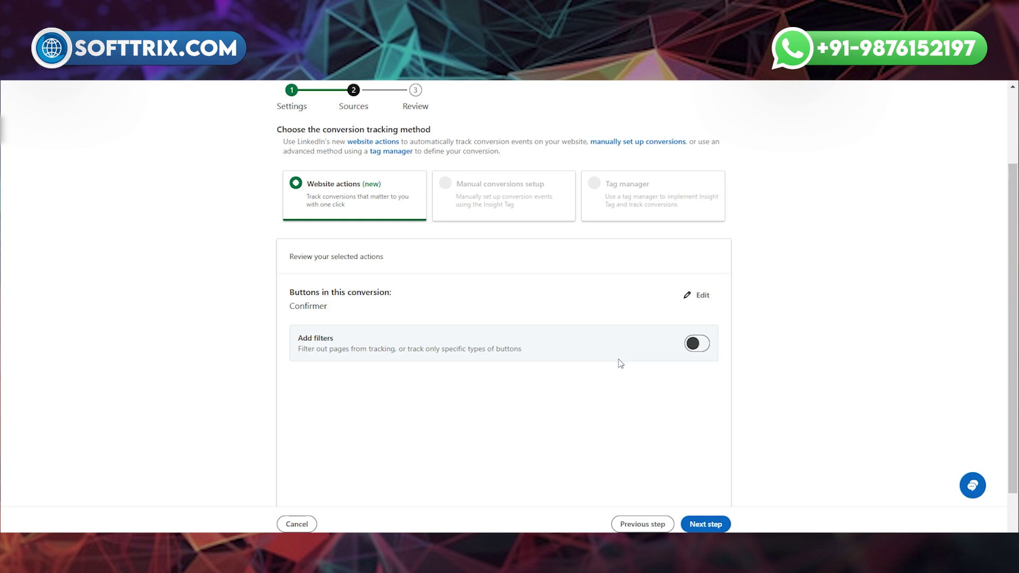
scroll(658, 404, "down", 1)
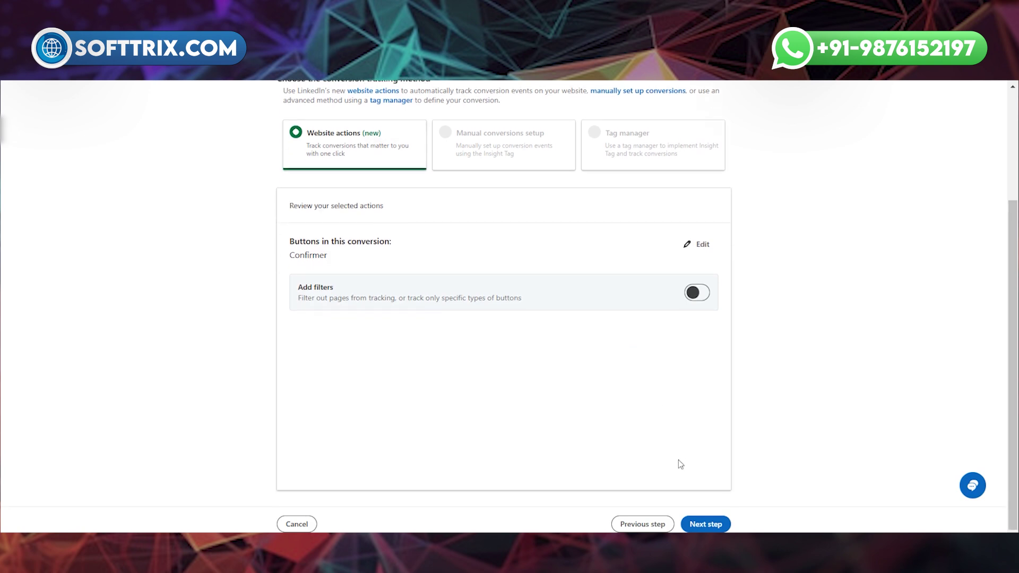
left_click(719, 525)
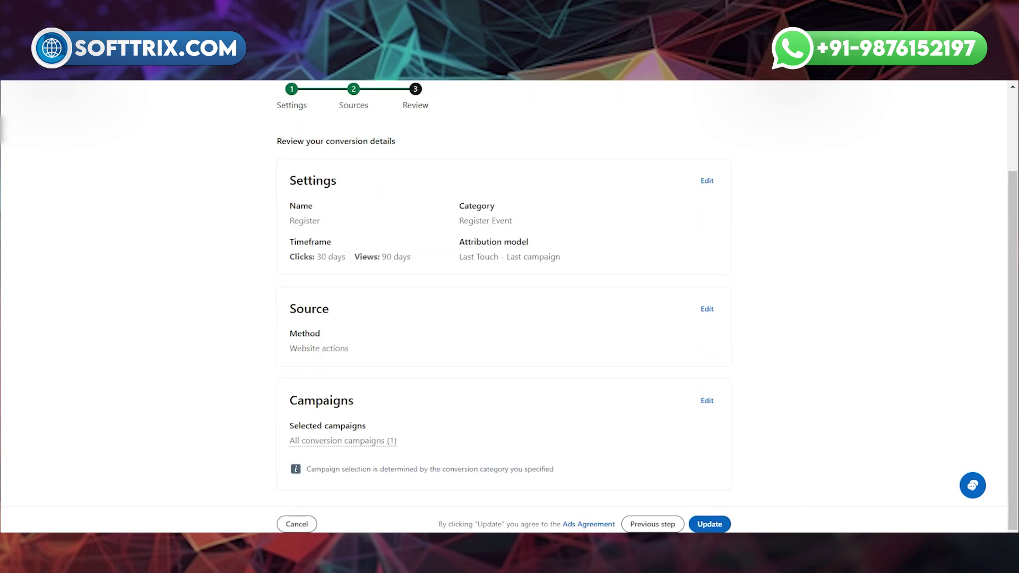
left_click(699, 525)
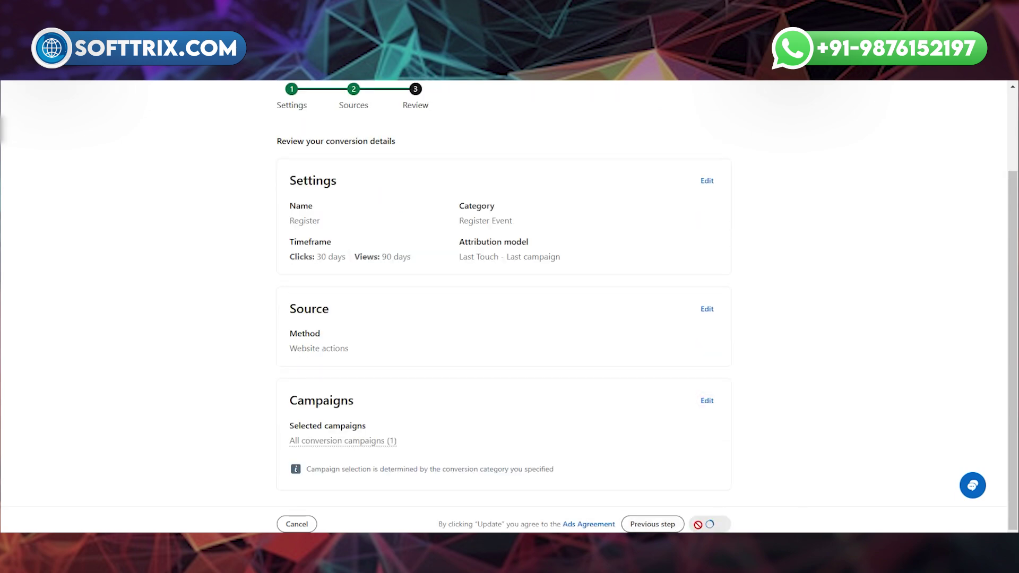